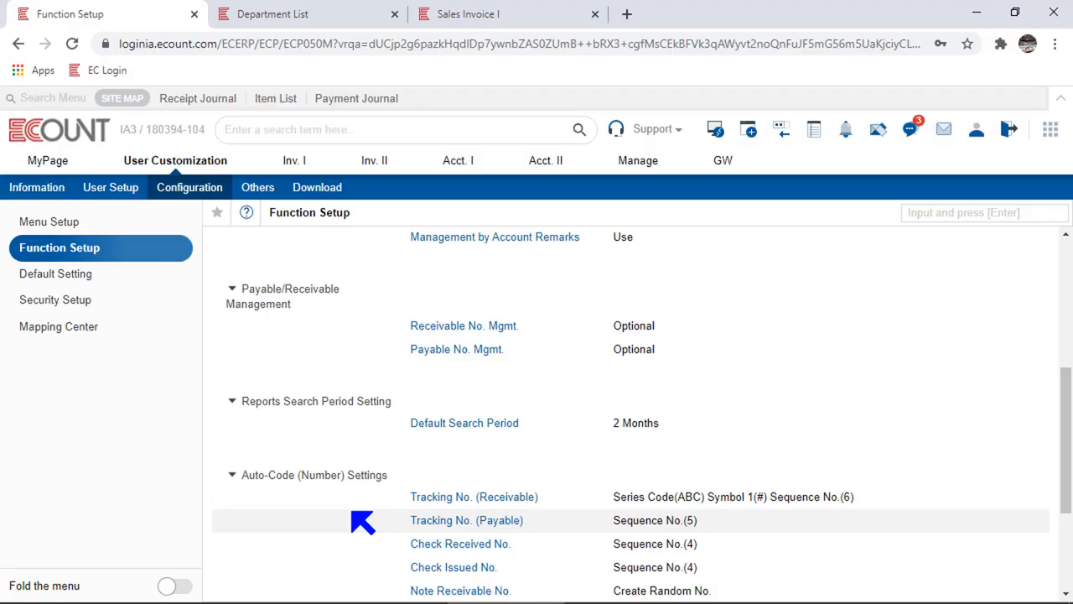
# Review the Auto-Code (Number) Settings section of the Function Setup page, including the accounting slip number entry.
pyautogui.click(307, 12)
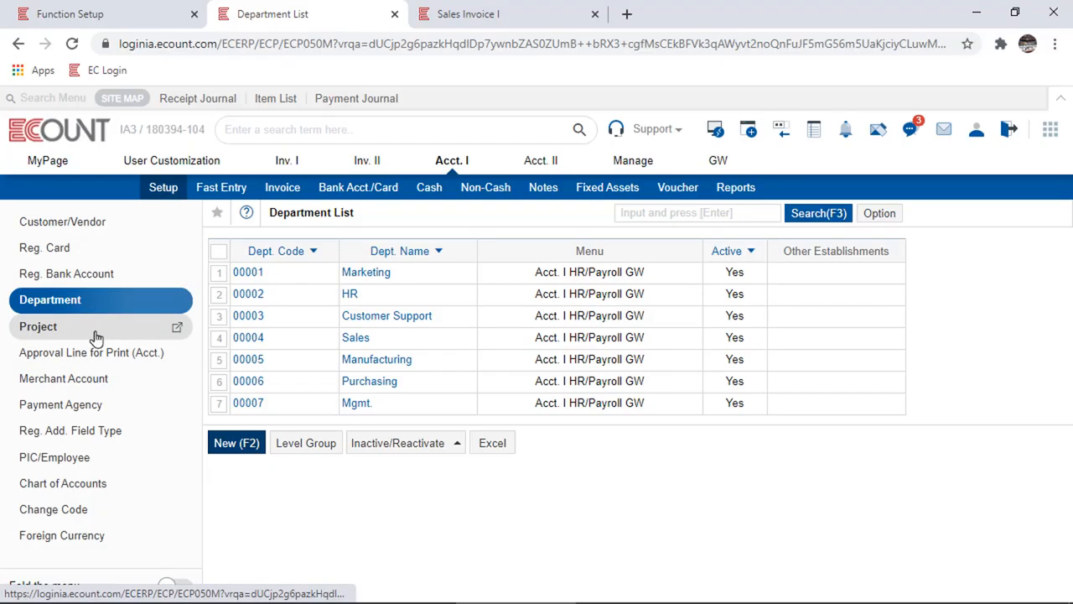
pyautogui.click(148, 12)
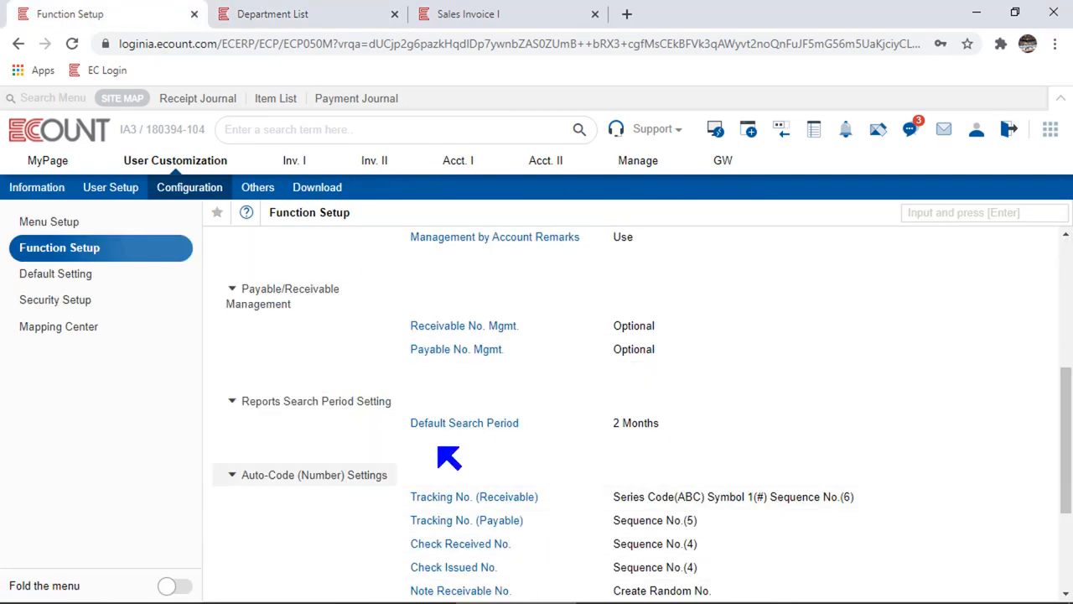
pyautogui.scroll(-2, 563, 513)
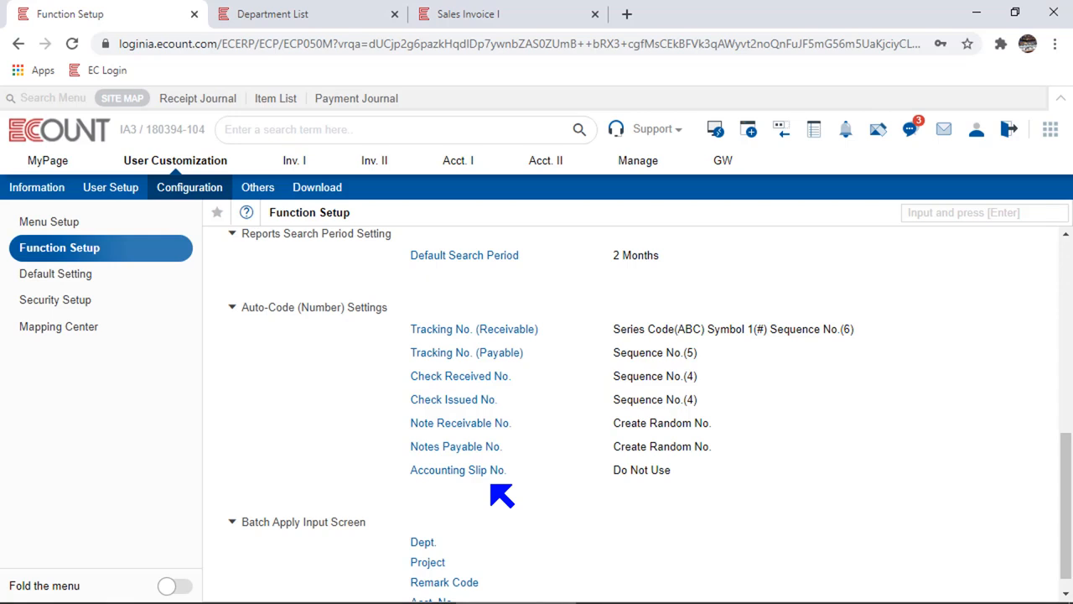
# Start a new department from the Department List and open the auto-generate number settings for its department code.
pyautogui.click(294, 12)
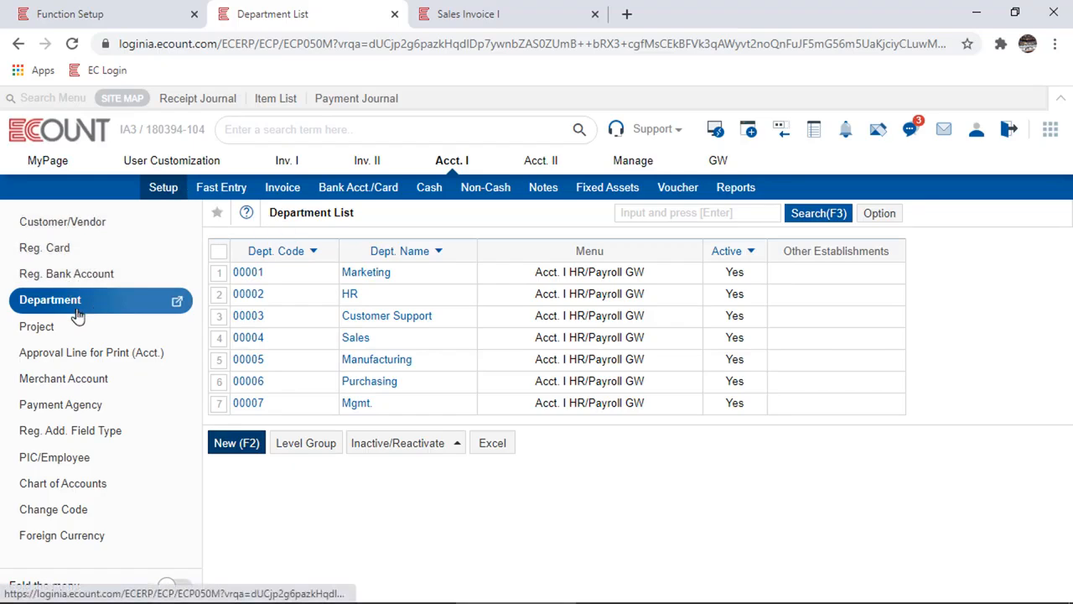
pyautogui.click(236, 447)
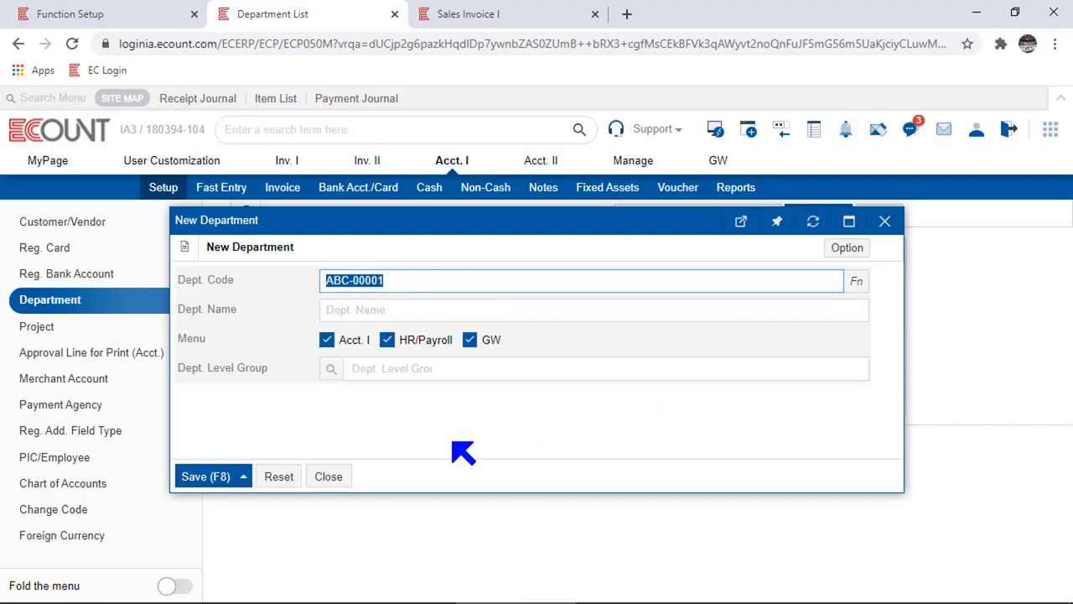
pyautogui.click(241, 282)
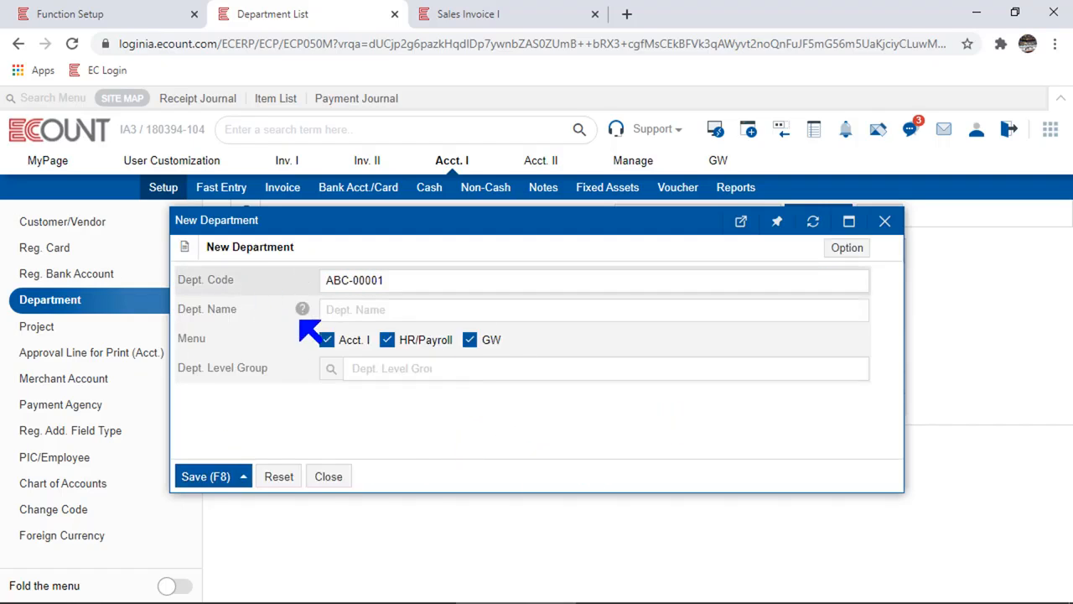
pyautogui.click(718, 278)
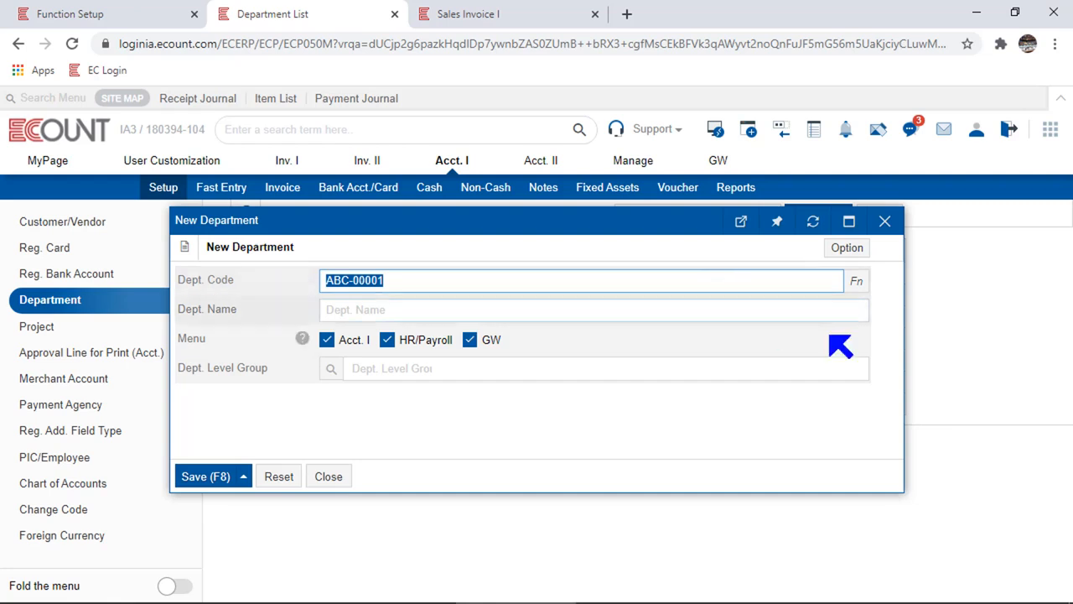
pyautogui.click(855, 284)
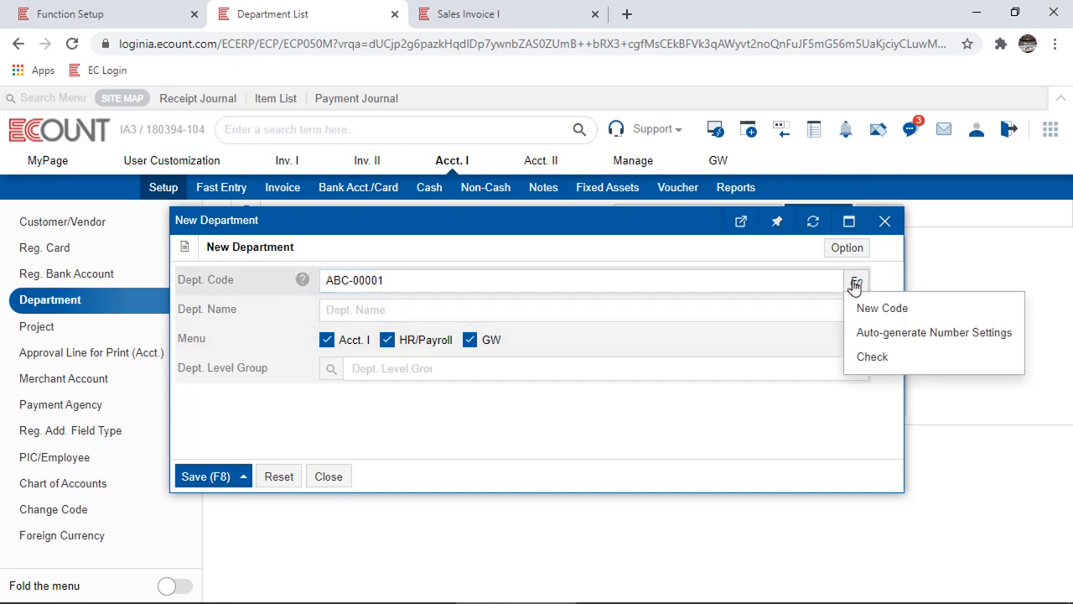
pyautogui.click(968, 335)
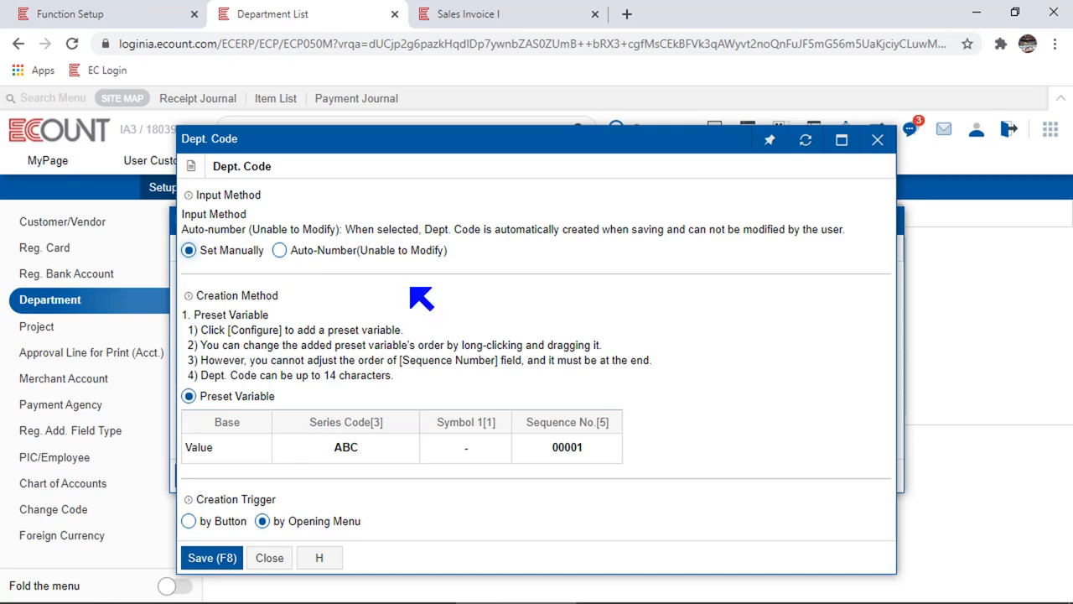
# Try the Auto-Number (Unable to Modify) input method for the department code and return to Set Manually.
pyautogui.click(308, 253)
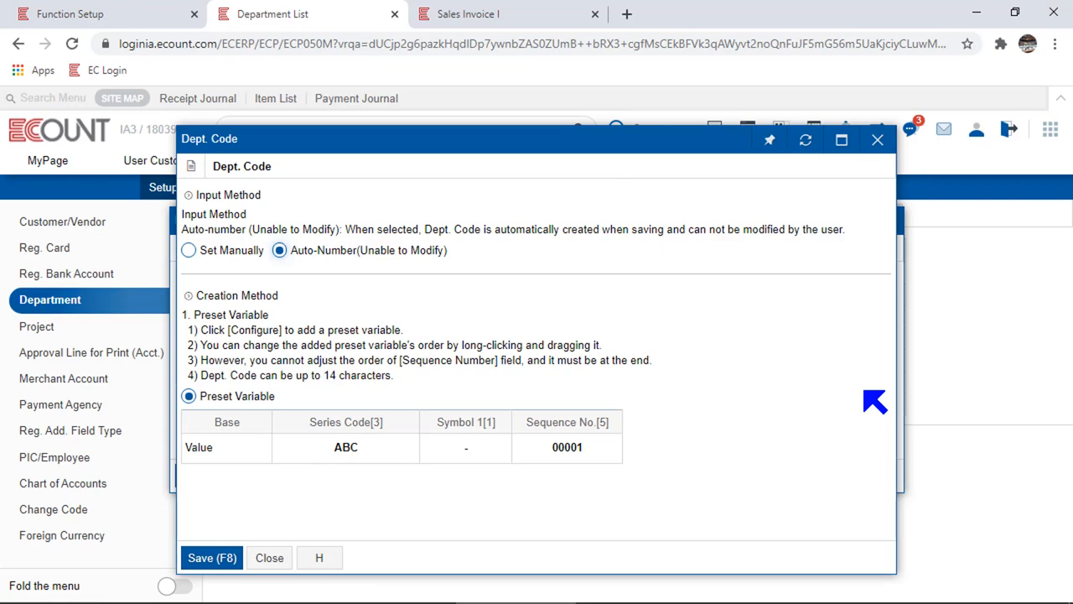
pyautogui.moveTo(845, 229); pyautogui.dragTo(684, 235)
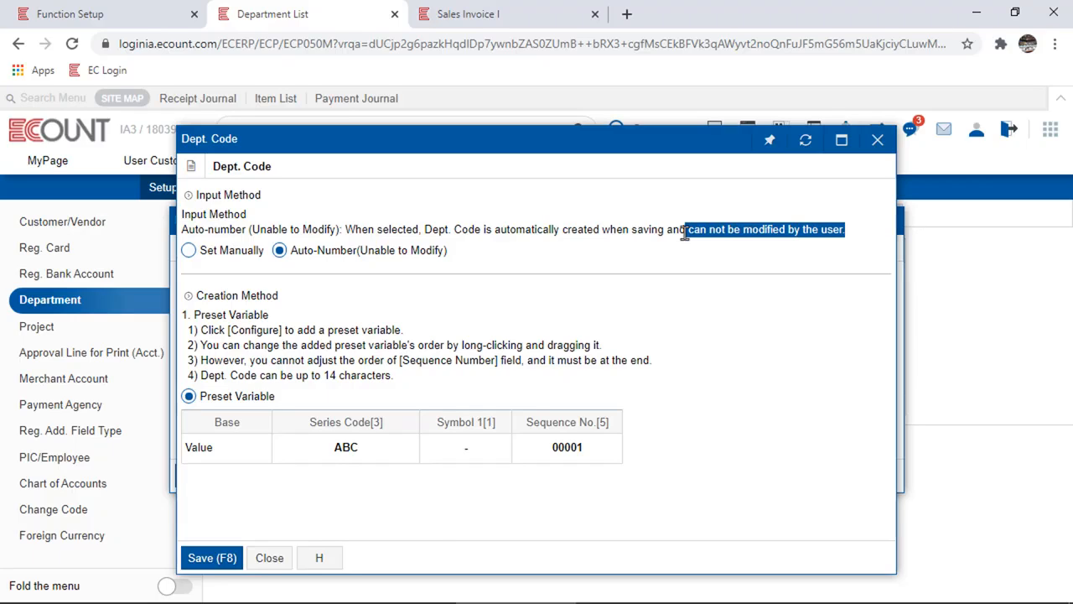
pyautogui.click(223, 252)
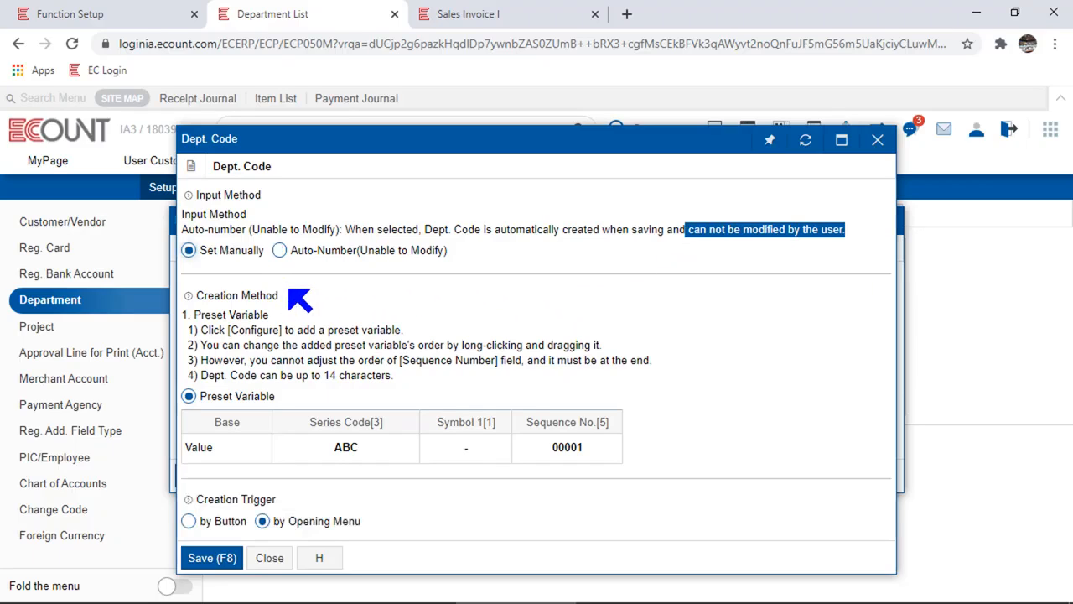
# Add the Day and Symbol 2 fields to the department code's preset variables under Creation Method.
pyautogui.moveTo(289, 294); pyautogui.dragTo(196, 296)
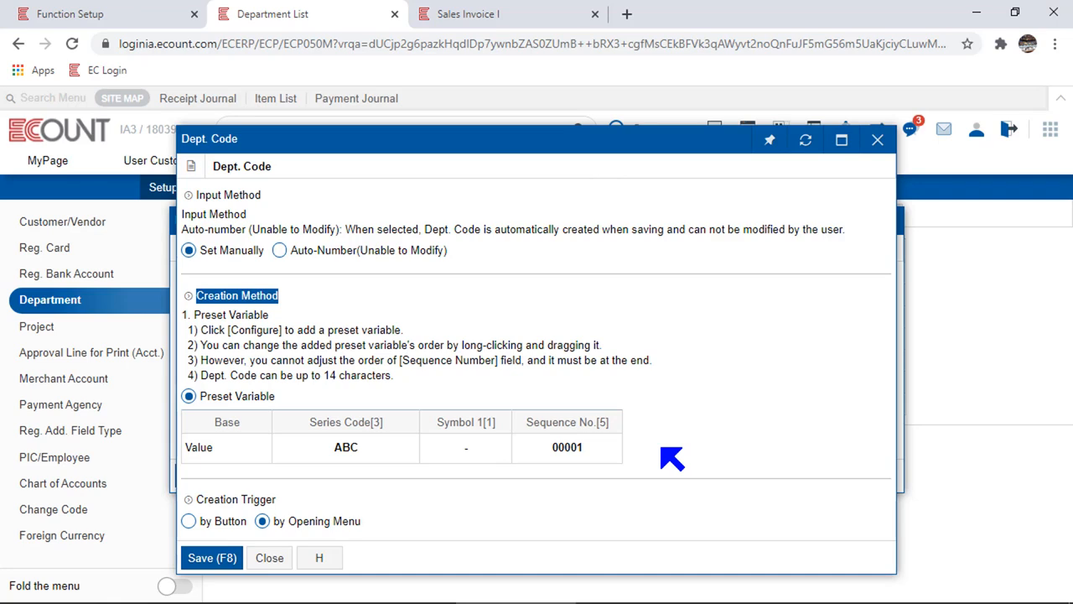
pyautogui.click(309, 434)
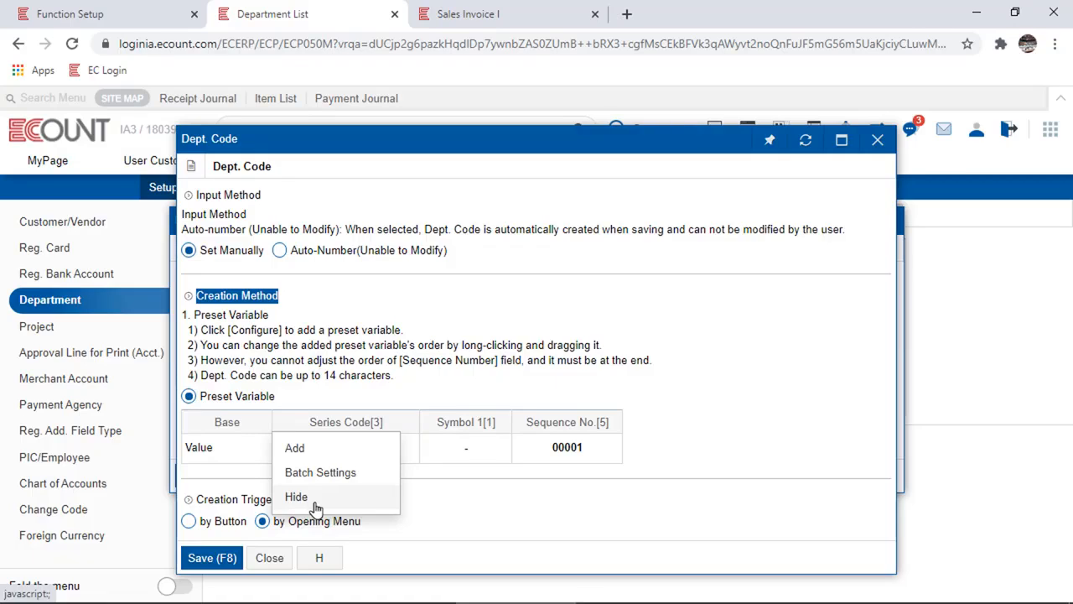
pyautogui.click(231, 442)
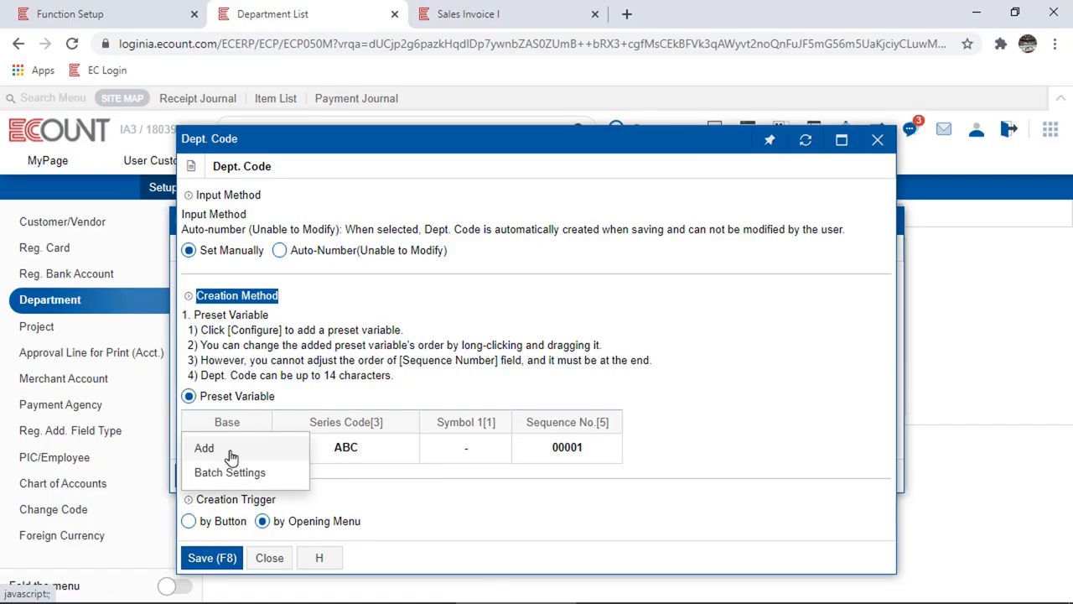
pyautogui.click(231, 444)
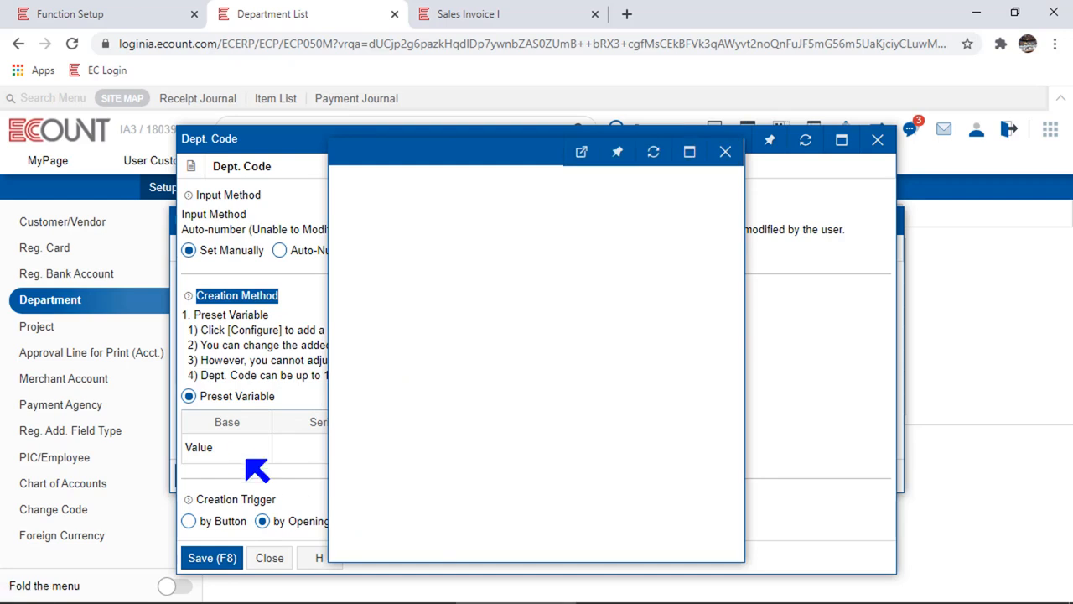
pyautogui.click(572, 365)
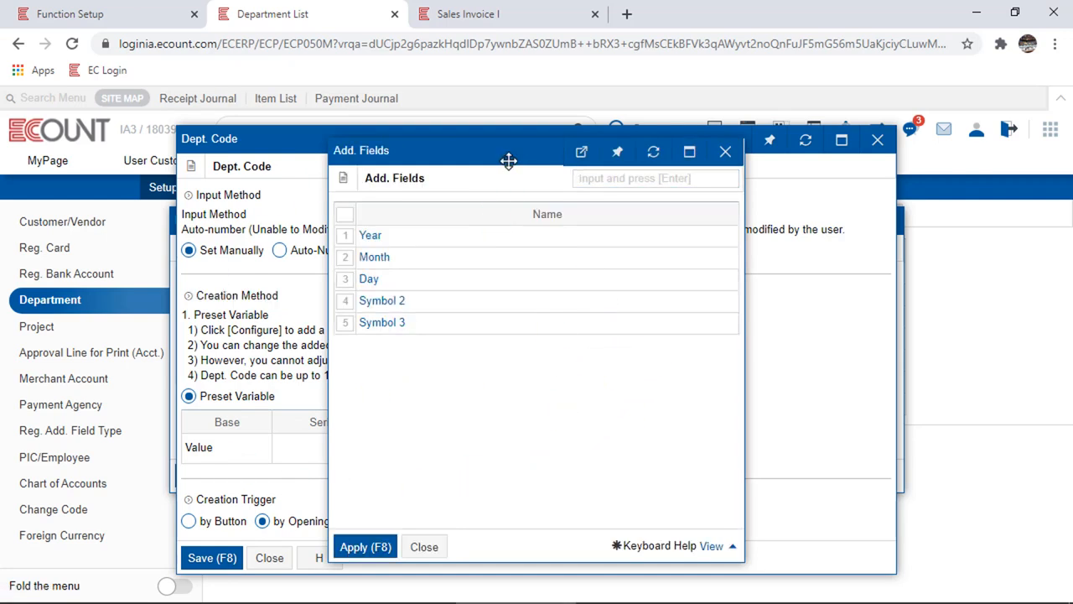
pyautogui.moveTo(508, 160); pyautogui.dragTo(730, 188)
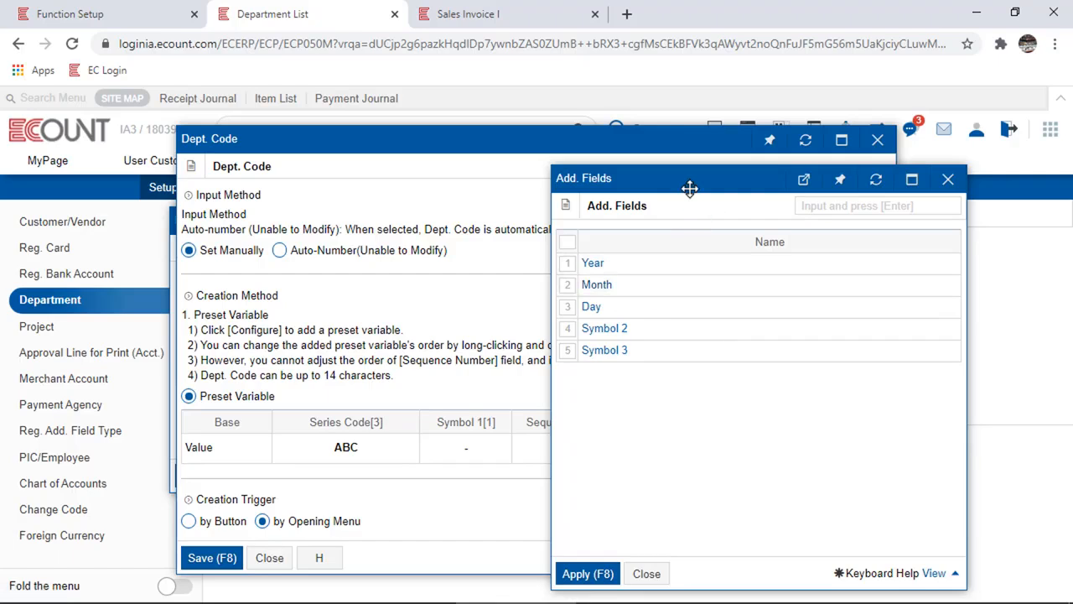
pyautogui.moveTo(689, 188); pyautogui.dragTo(808, 217)
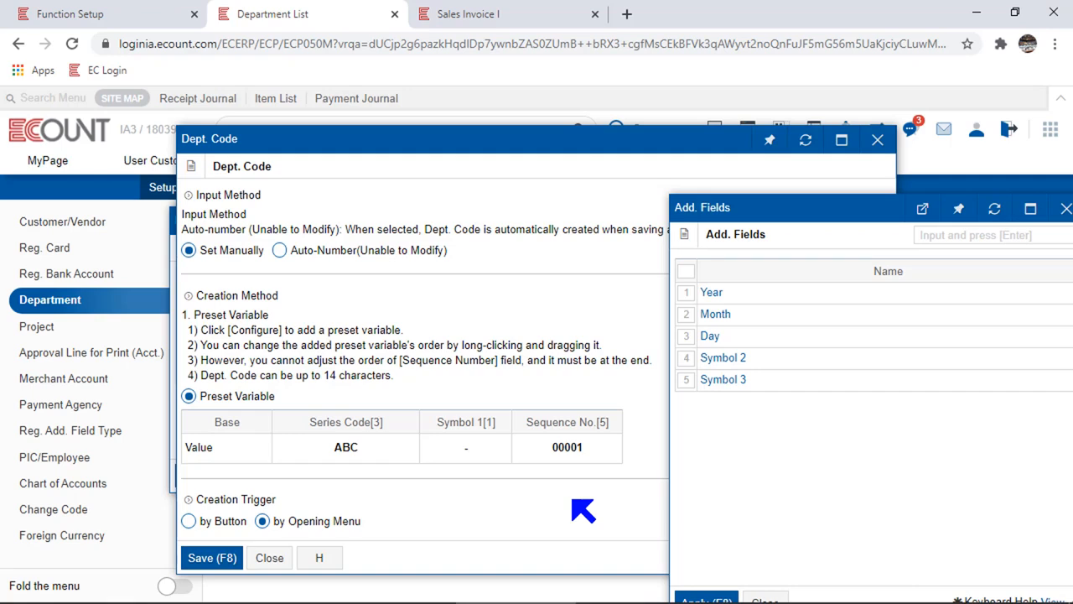
pyautogui.click(685, 357)
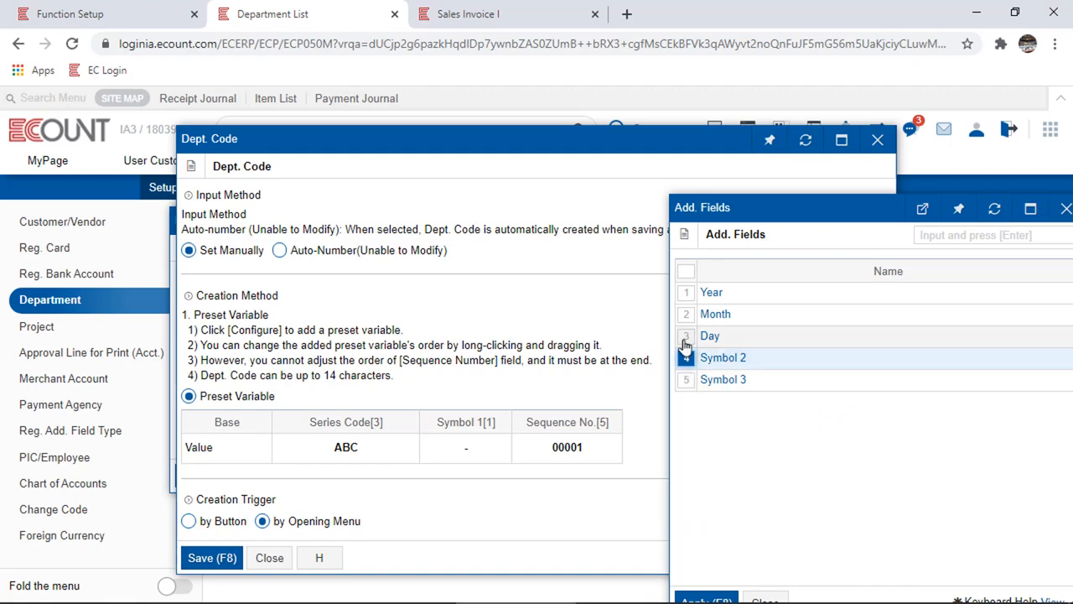
pyautogui.click(685, 337)
pyautogui.moveTo(737, 208); pyautogui.dragTo(556, 173)
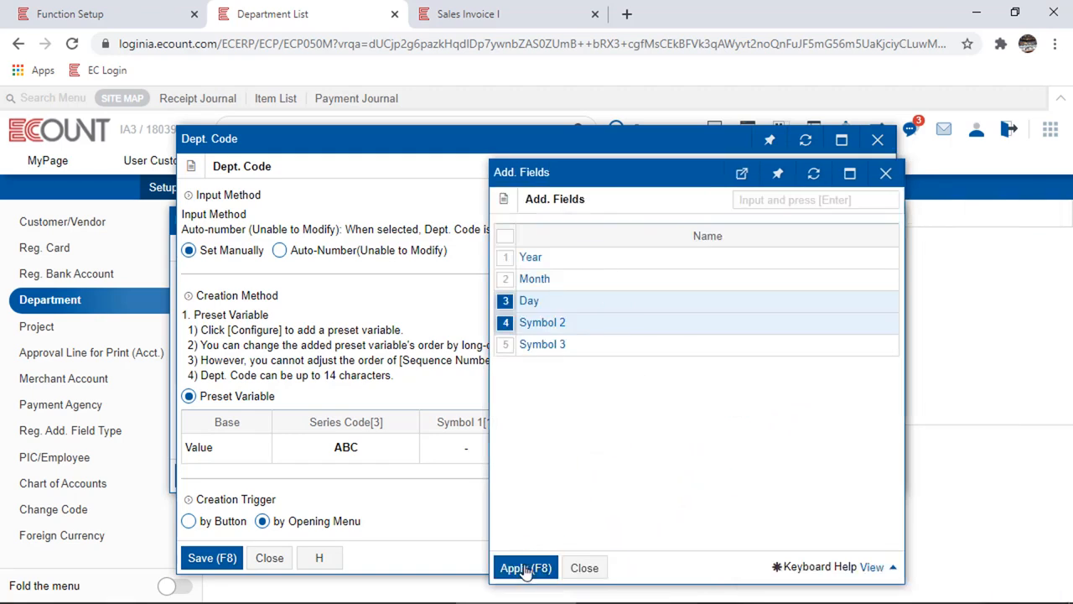
pyautogui.click(526, 568)
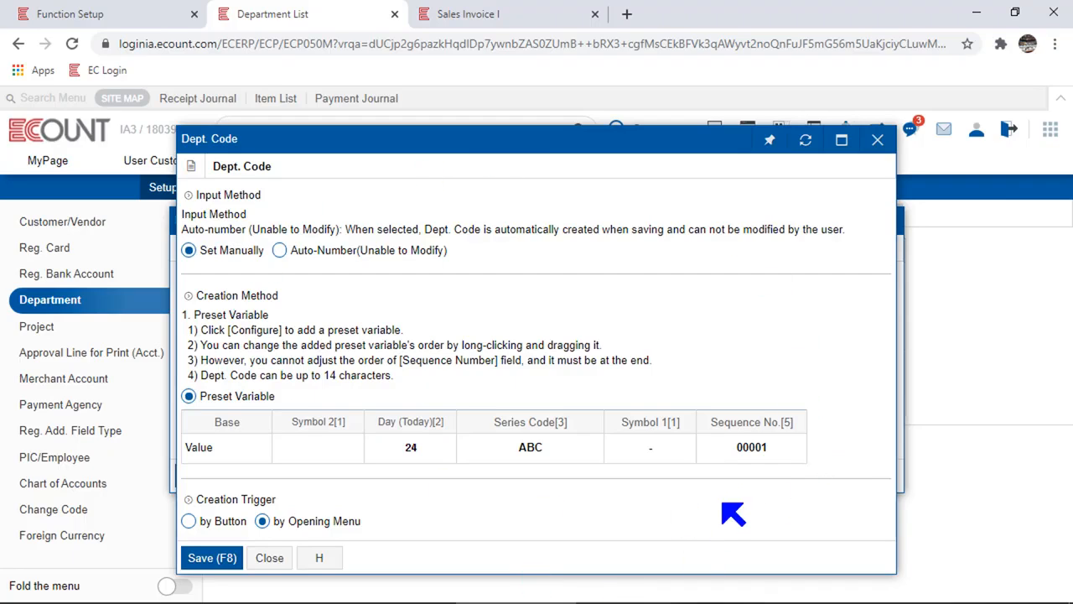
# Check which additional fields are still available for the department code's preset variables.
pyautogui.click(751, 422)
pyautogui.click(821, 552)
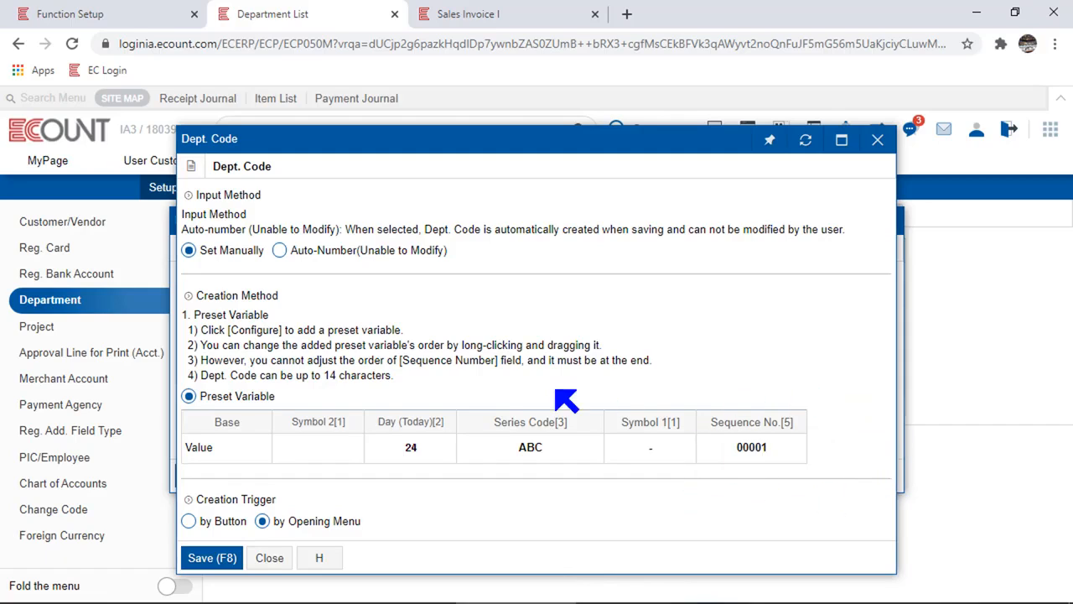
pyautogui.click(201, 442)
pyautogui.click(252, 457)
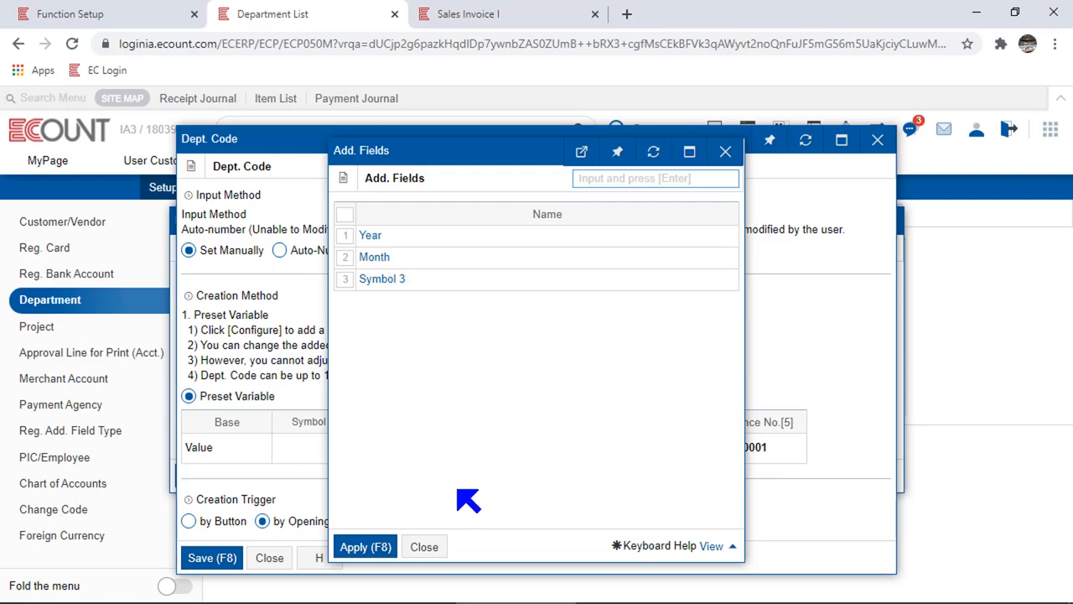
pyautogui.click(424, 547)
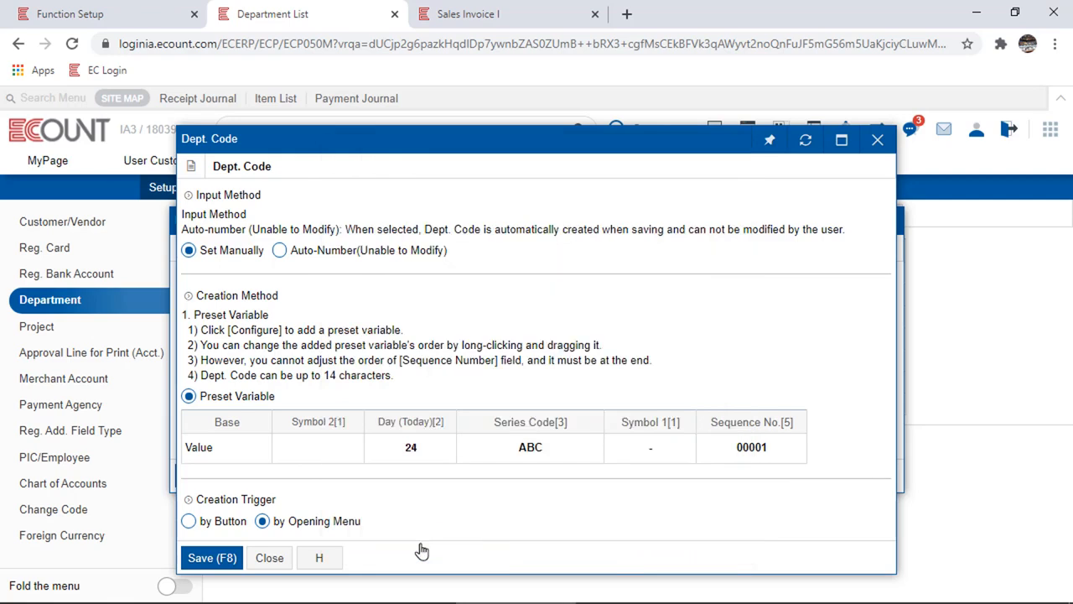
# Move the Symbol 1 field between Symbol 2 and Day in the preset variable order.
pyautogui.moveTo(677, 421); pyautogui.dragTo(397, 421)
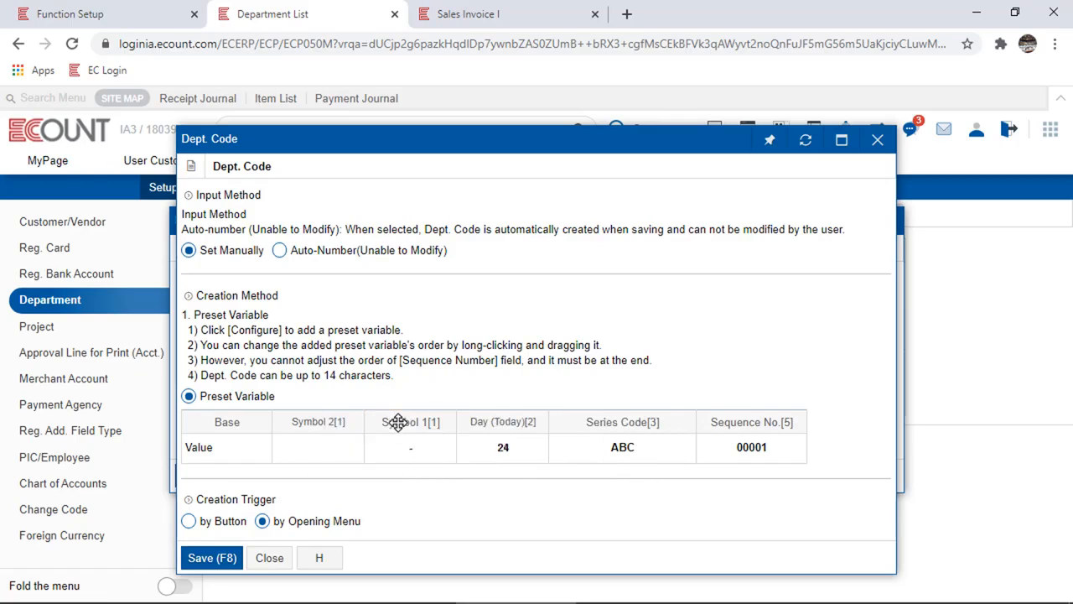
pyautogui.click(451, 434)
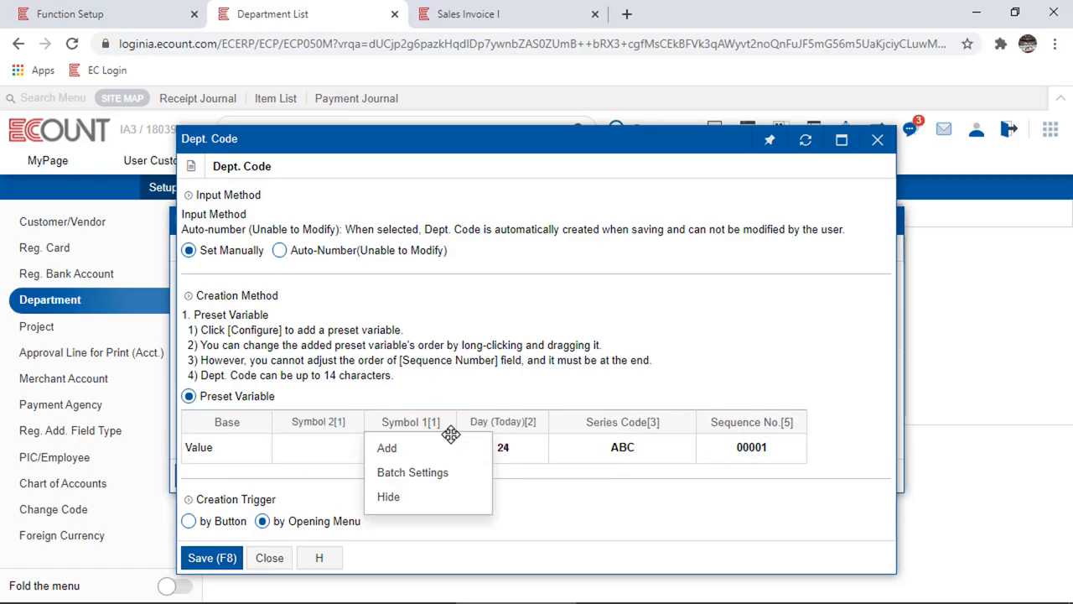
pyautogui.click(386, 448)
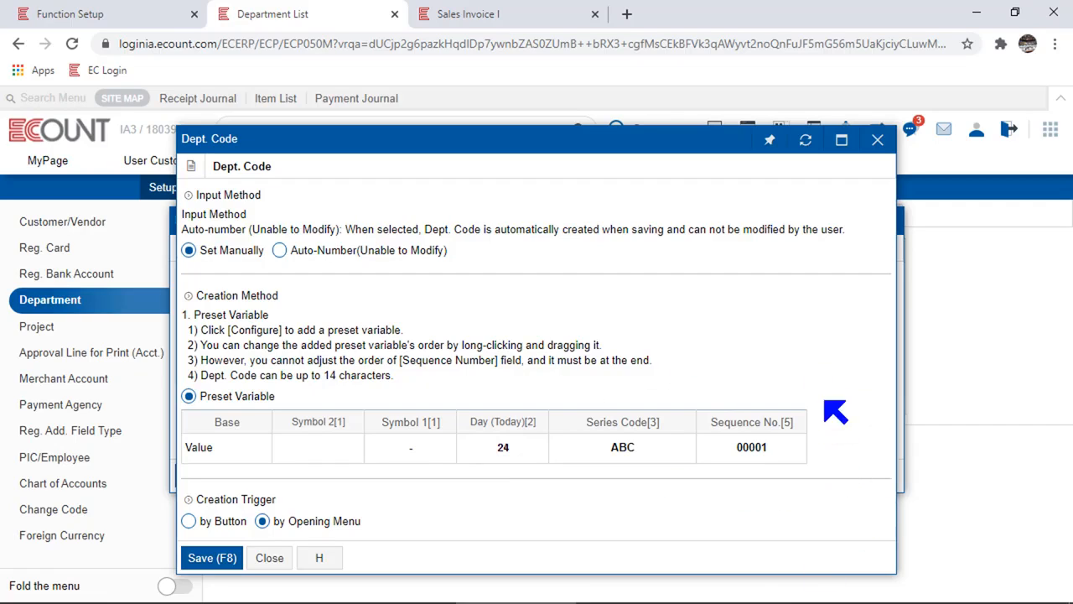
pyautogui.moveTo(762, 419); pyautogui.dragTo(475, 419)
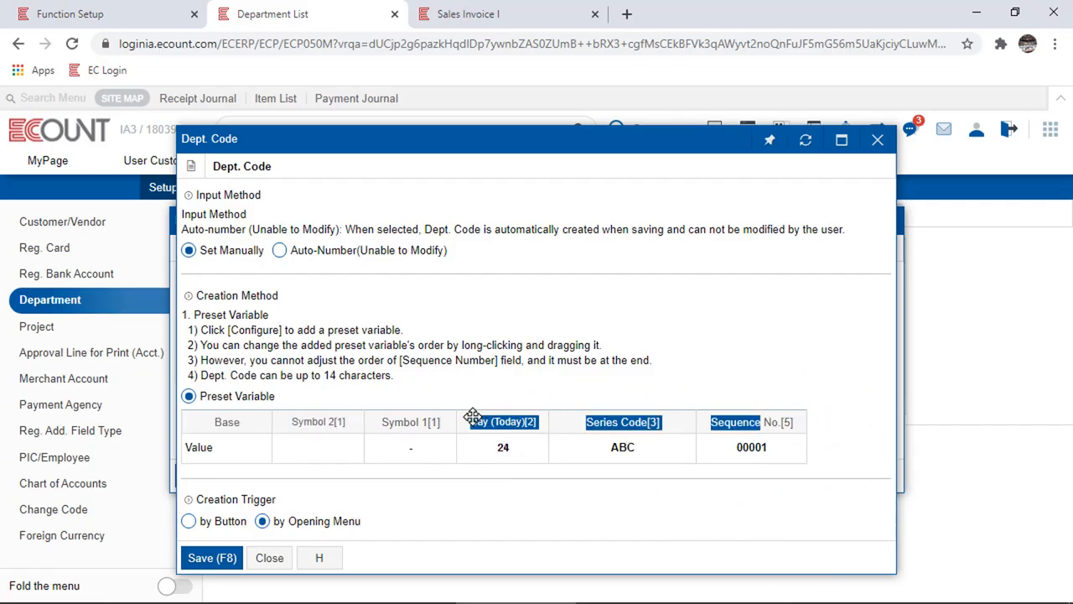
pyautogui.click(821, 392)
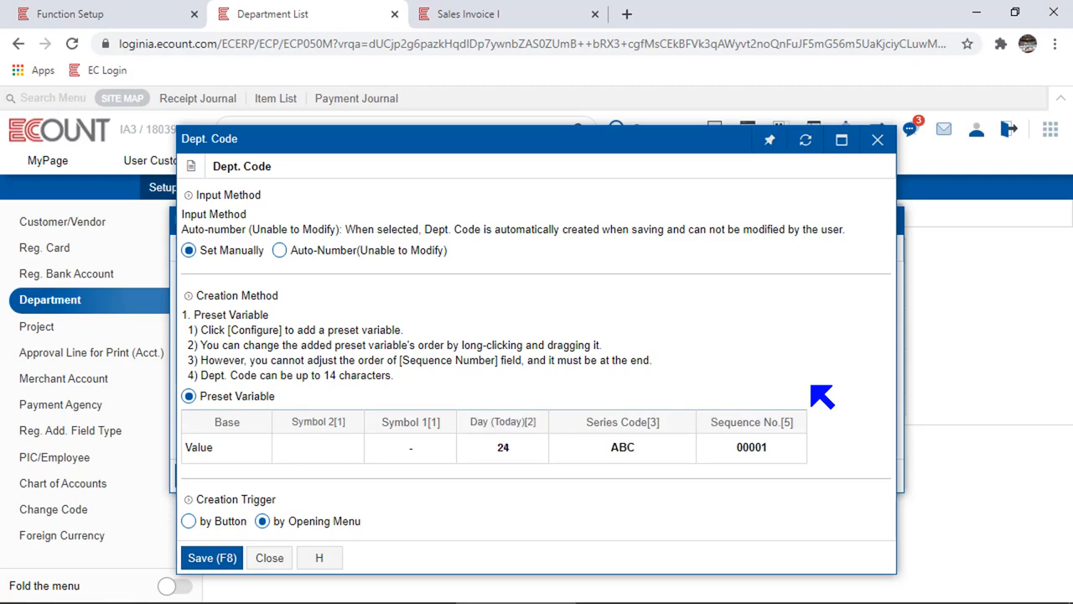
# Open the batch settings of the department code's preset variables and bring up the Series Code setup.
pyautogui.click(250, 446)
pyautogui.click(278, 476)
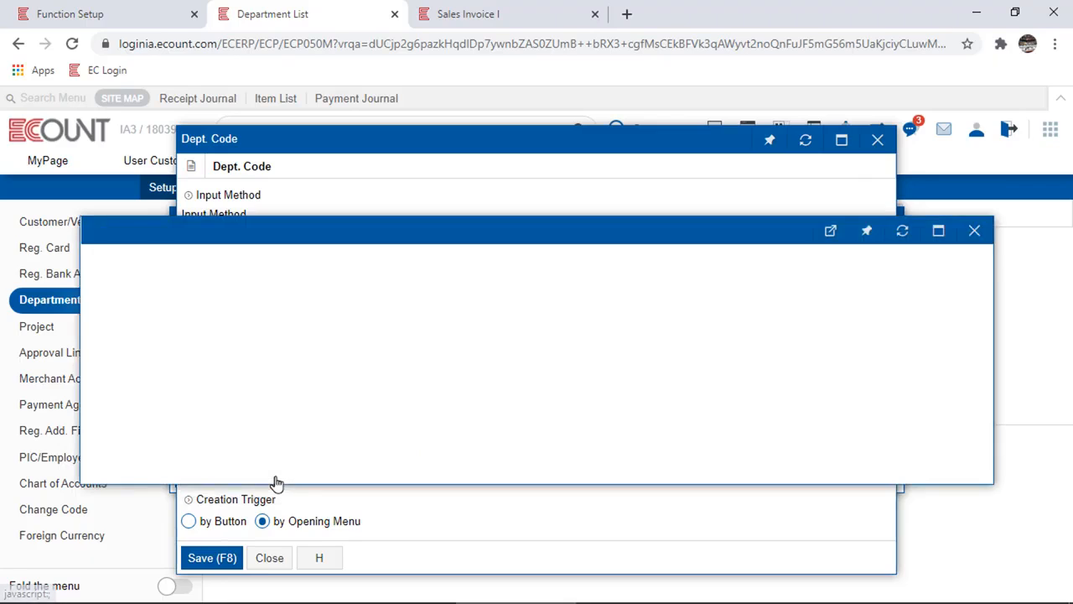
pyautogui.click(831, 362)
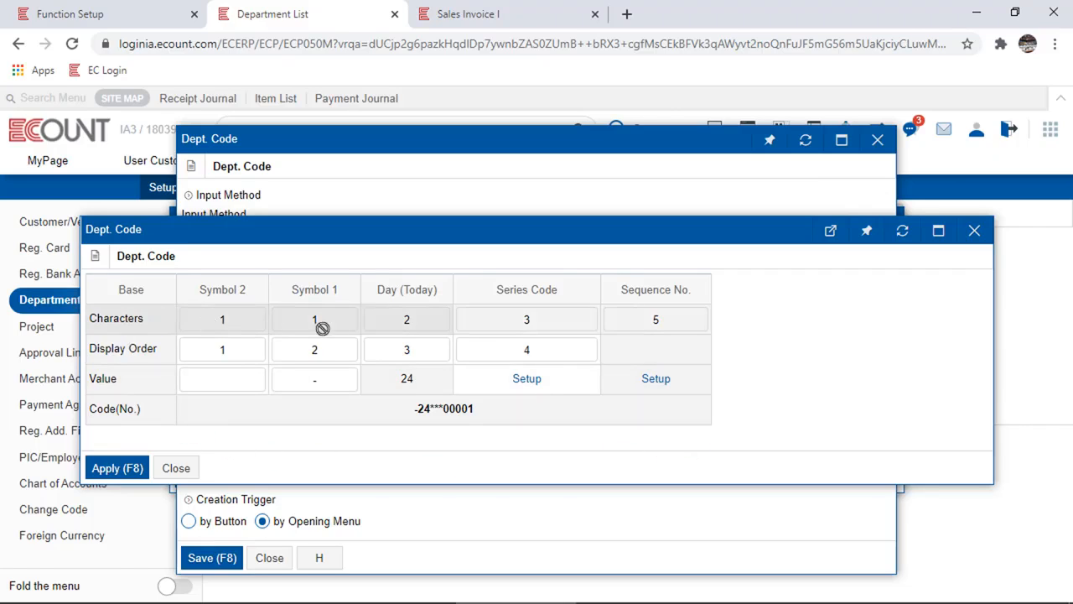
pyautogui.click(677, 323)
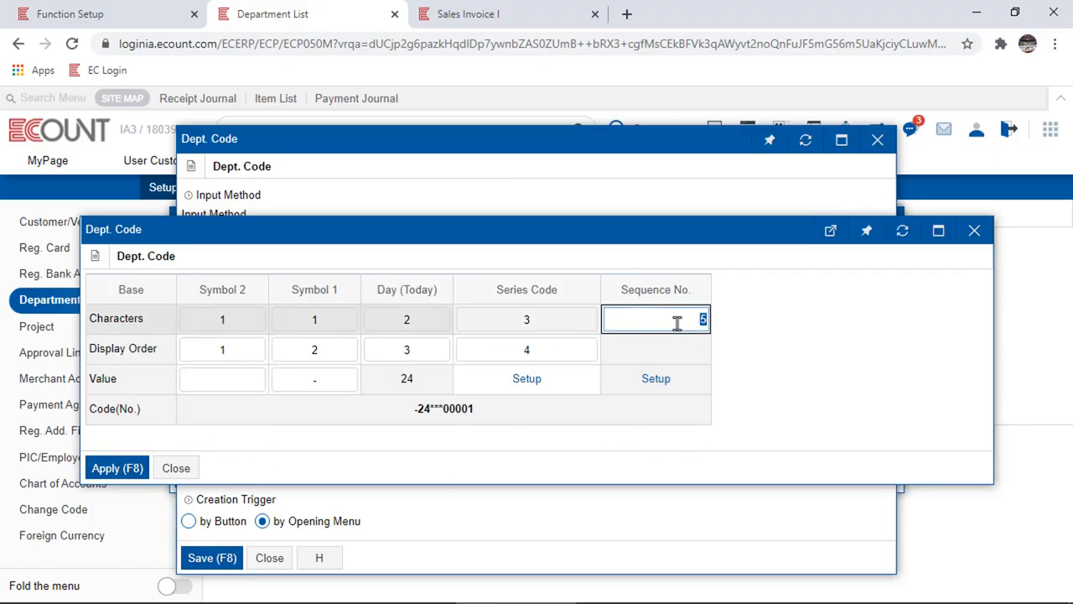
pyautogui.click(856, 358)
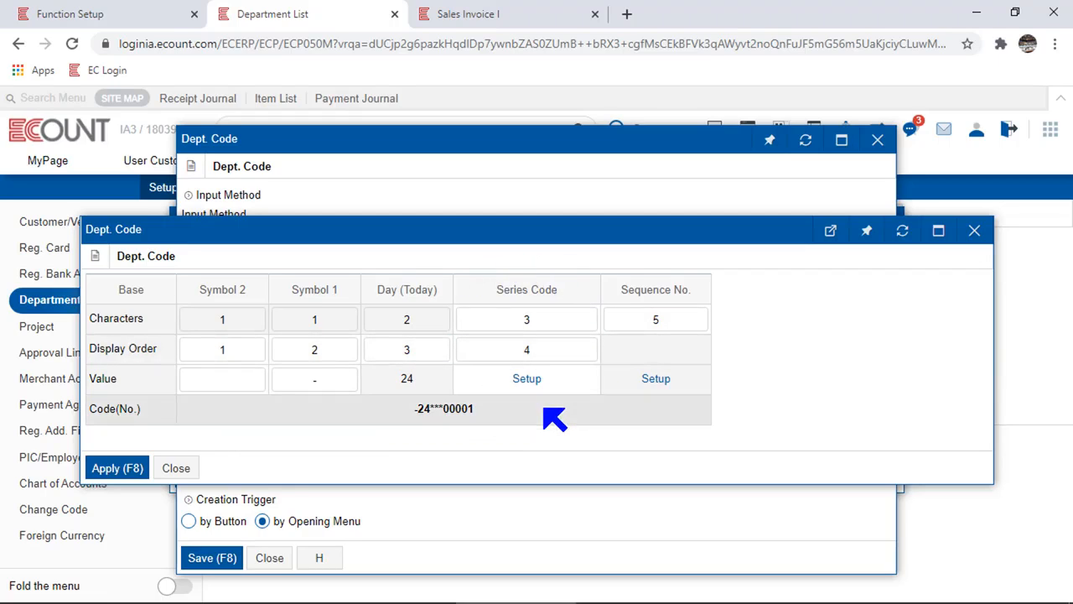
pyautogui.click(521, 381)
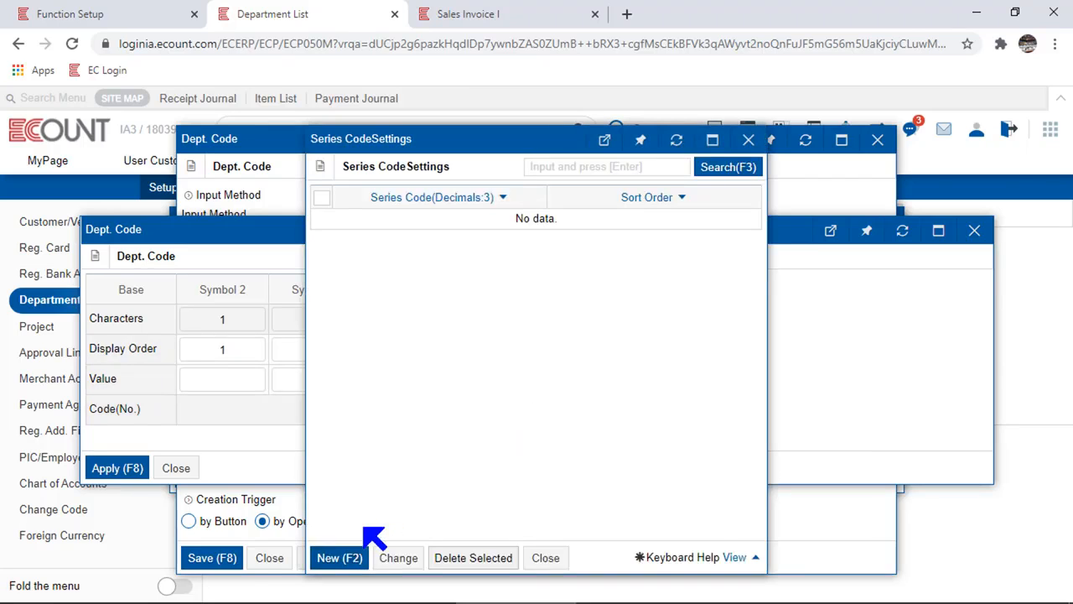
# Add series codes ABC with sort order 1 and CCC with sort order 2 to the department code's Series Code settings.
pyautogui.click(333, 558)
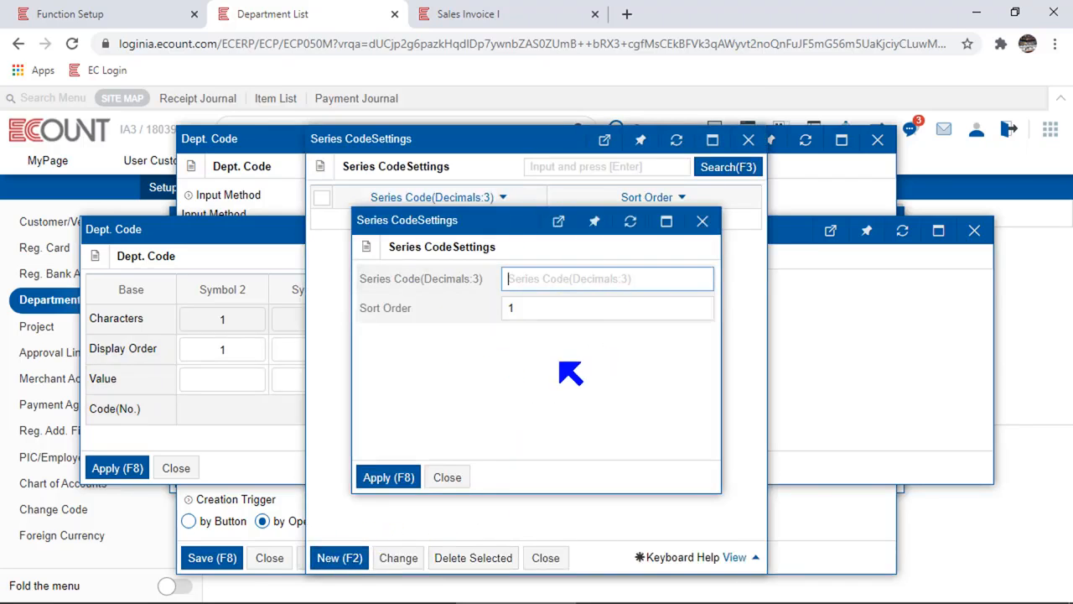
pyautogui.write('ABC')
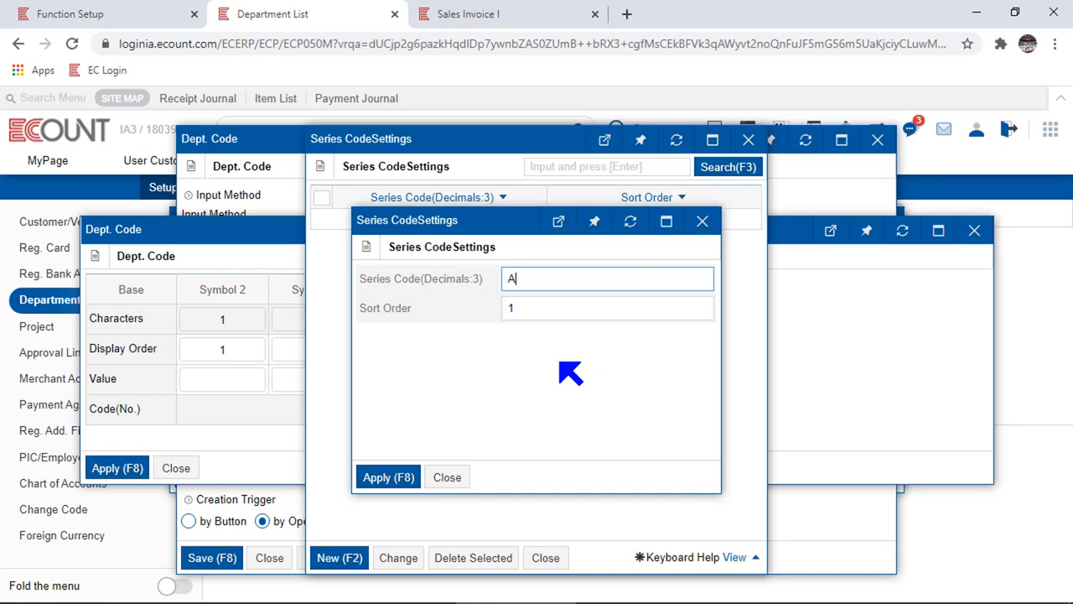
pyautogui.click(379, 476)
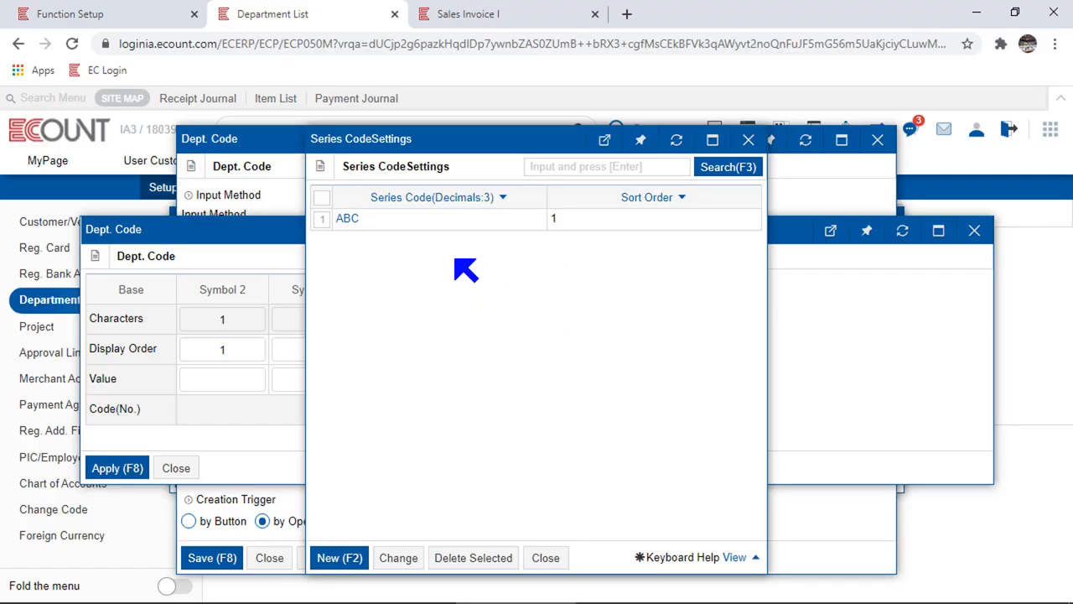
pyautogui.click(335, 555)
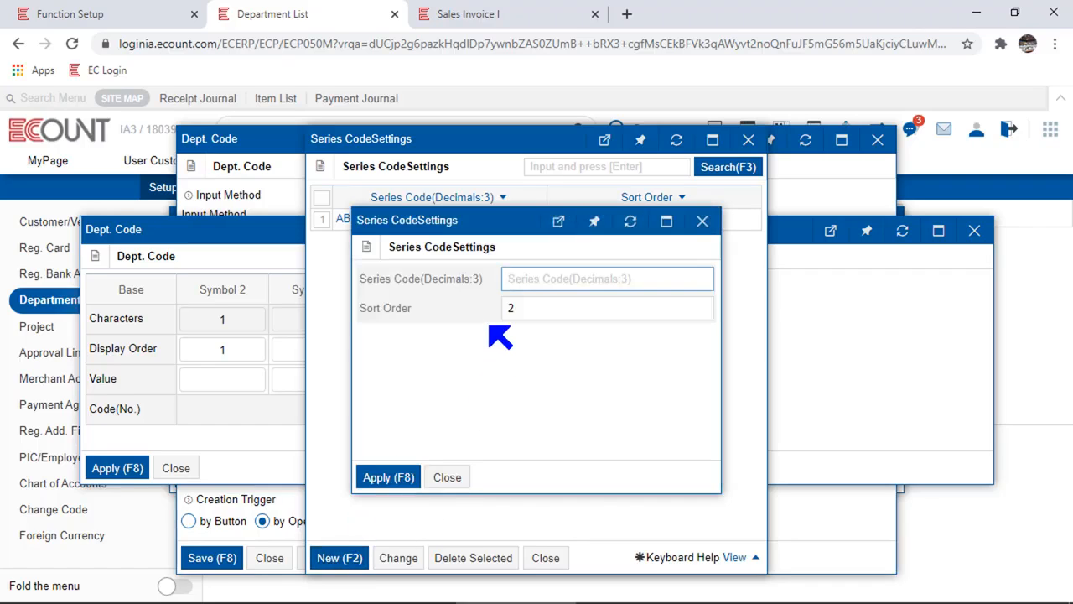
pyautogui.write('CCC')
pyautogui.click(379, 476)
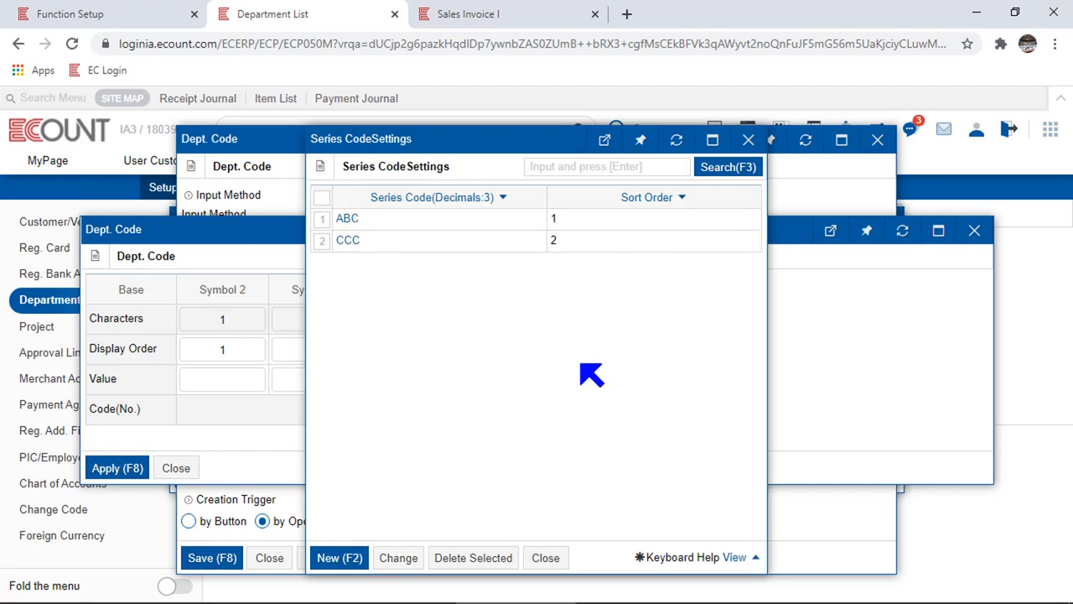
# Return to the batch settings, set the Symbol 2 value to # and apply them.
pyautogui.click(747, 139)
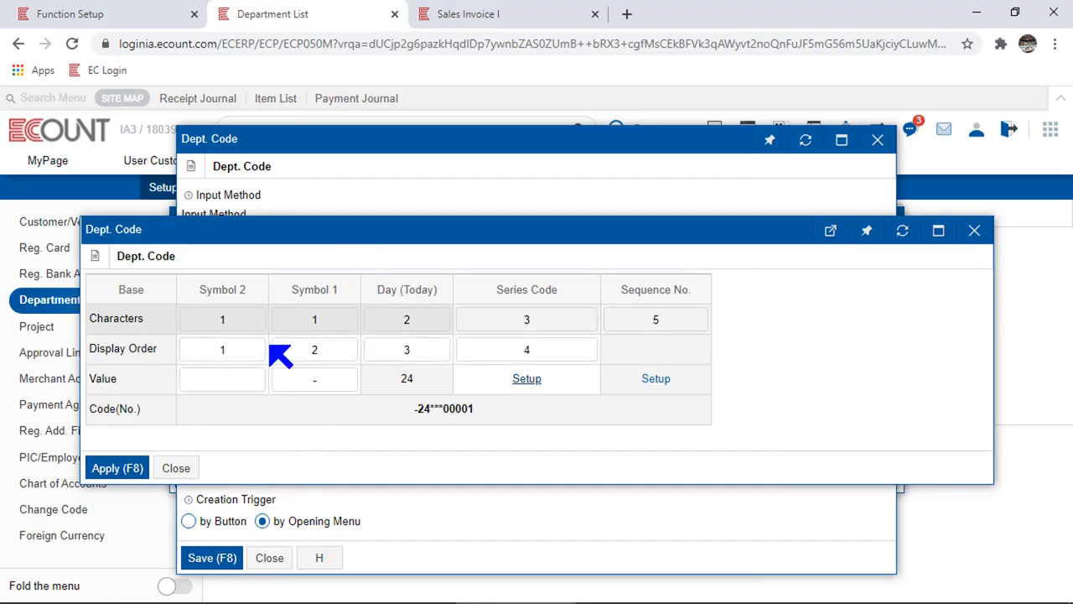
pyautogui.click(233, 378)
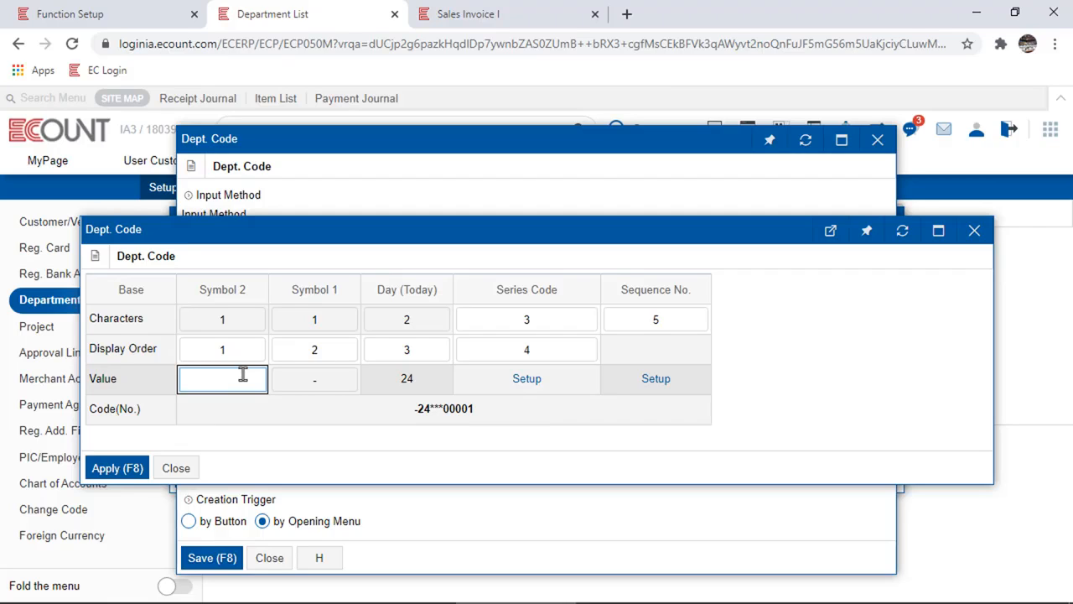
pyautogui.click(109, 467)
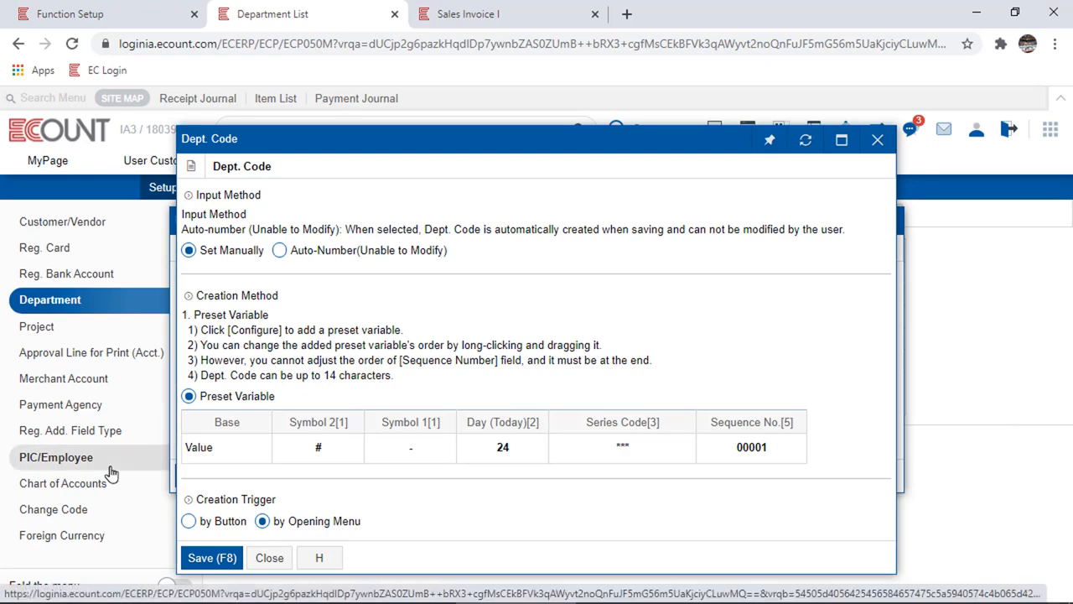
# Hide the Symbol 1 and Day fields from the department code's preset variables.
pyautogui.click(407, 444)
pyautogui.click(409, 501)
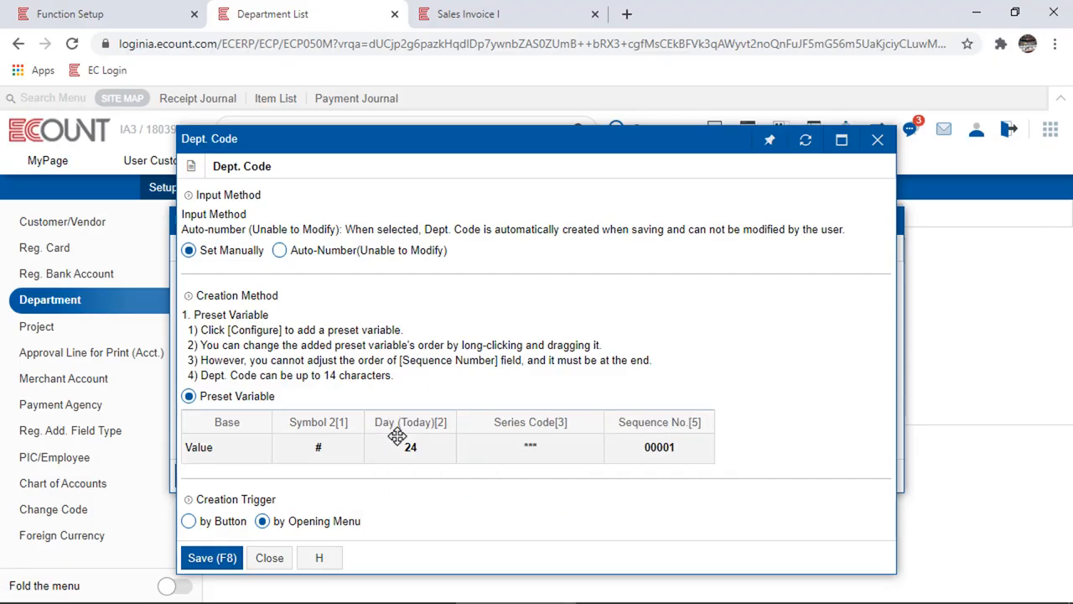
pyautogui.click(398, 437)
pyautogui.click(409, 500)
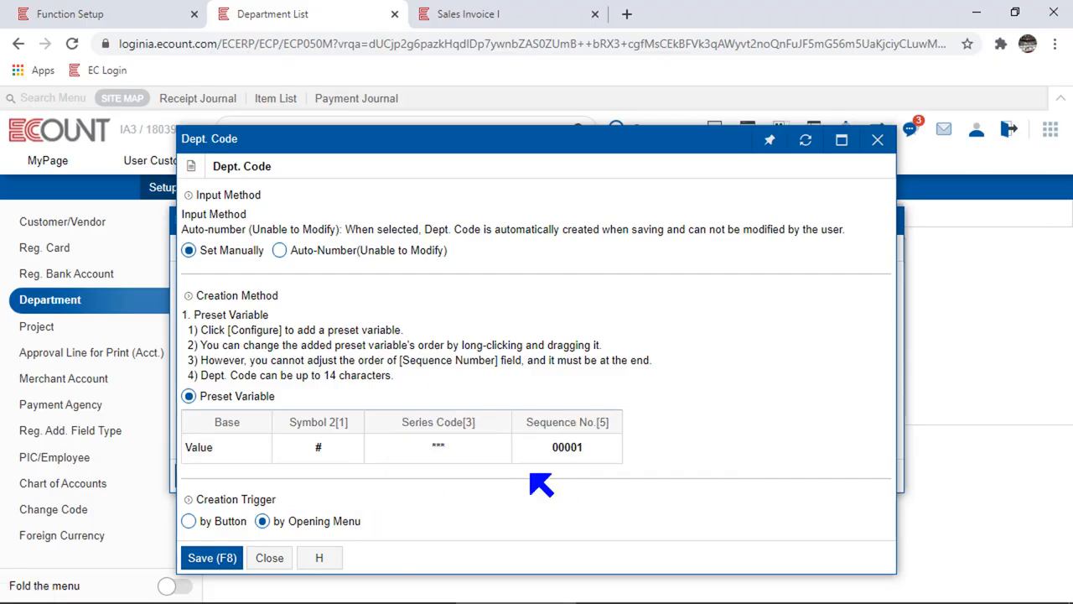
pyautogui.click(335, 447)
pyautogui.click(444, 447)
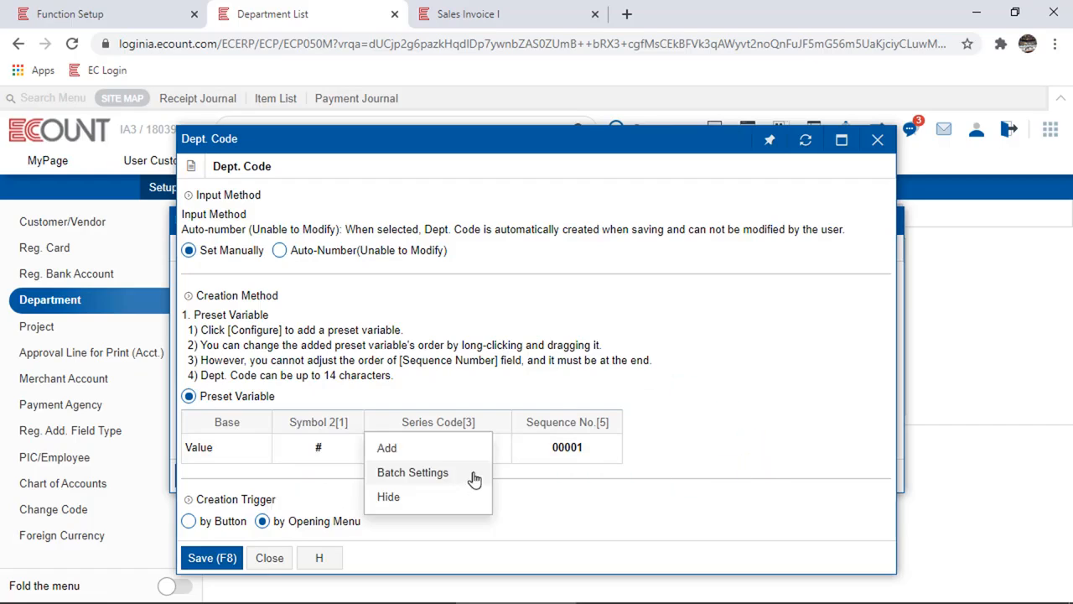
pyautogui.click(467, 445)
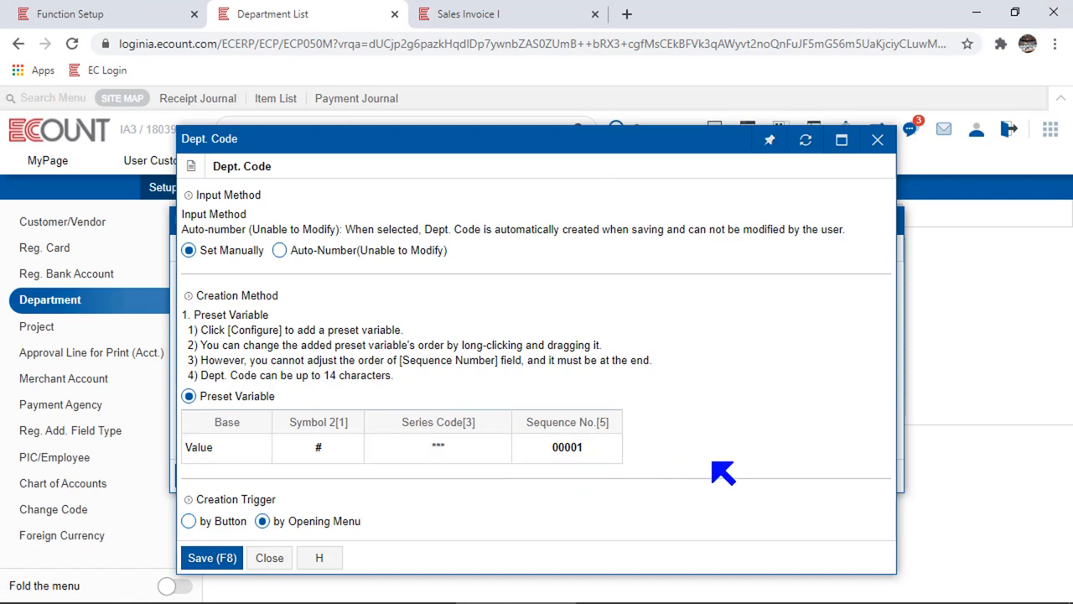
pyautogui.moveTo(264, 508); pyautogui.dragTo(155, 498)
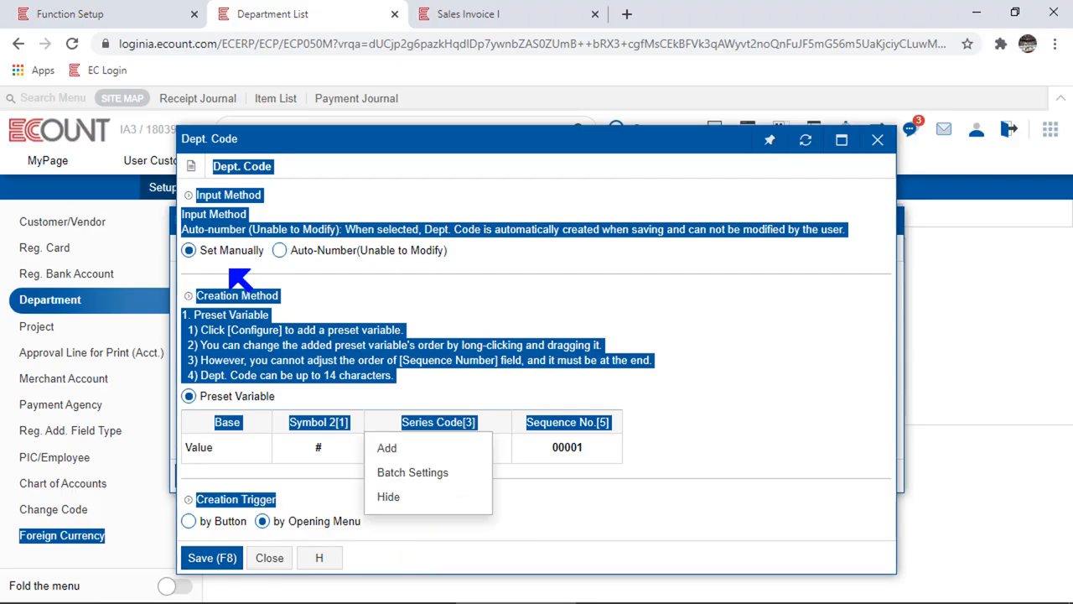
pyautogui.click(238, 277)
pyautogui.moveTo(267, 200); pyautogui.dragTo(194, 195)
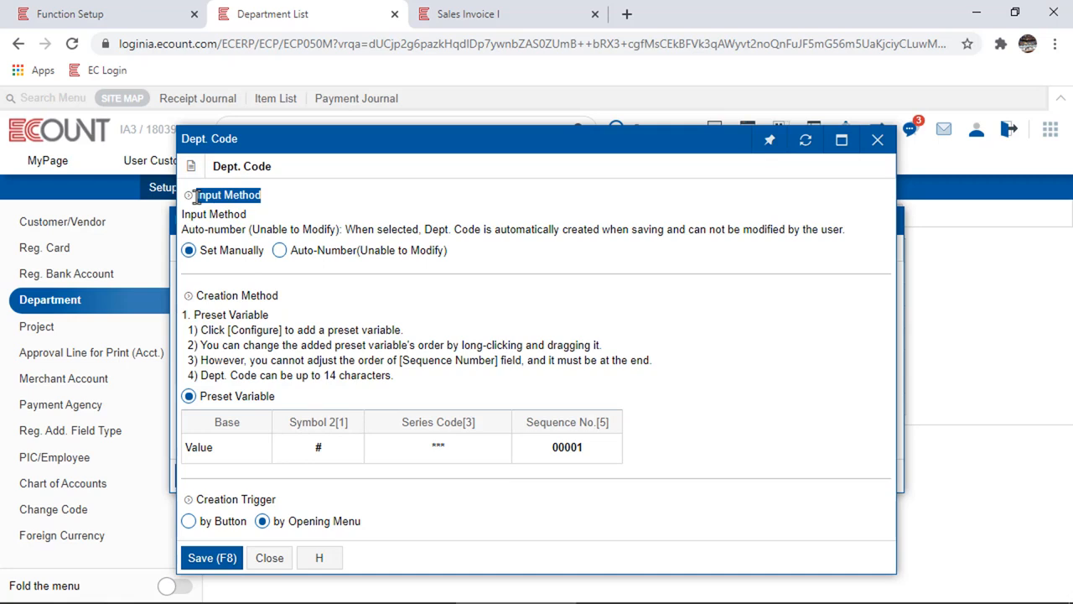
# Keep the input method on Set Manually, set the creation trigger to by Button, and save the department code settings.
pyautogui.click(283, 252)
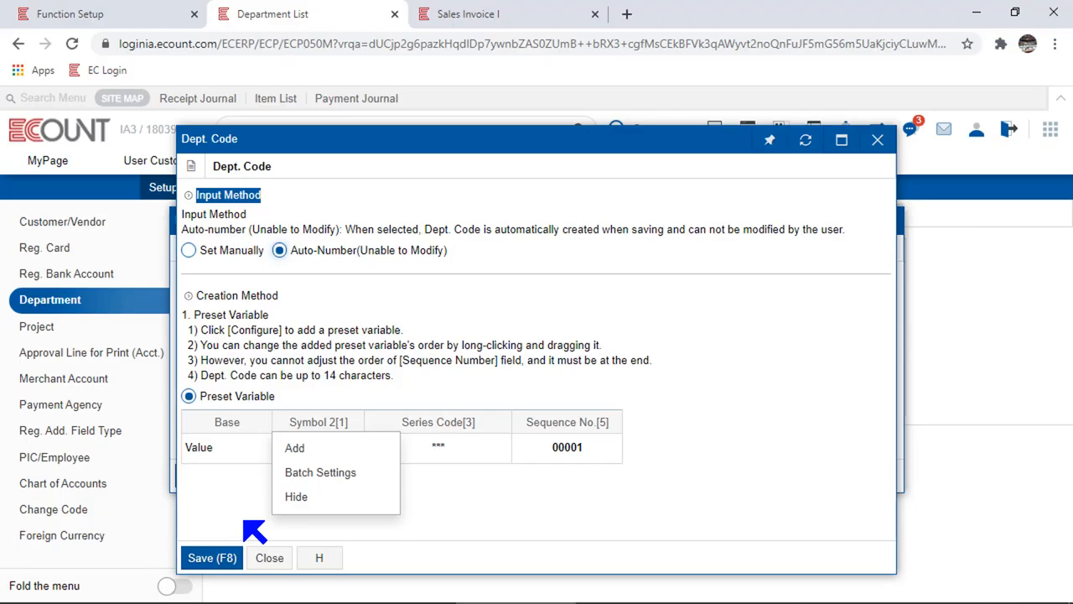
pyautogui.click(223, 256)
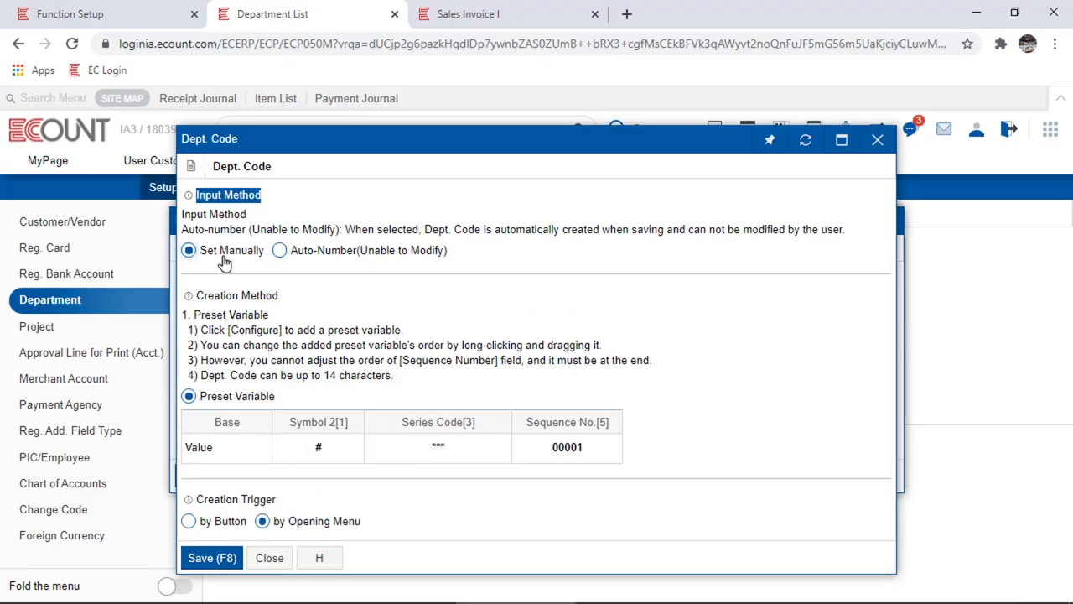
pyautogui.click(230, 523)
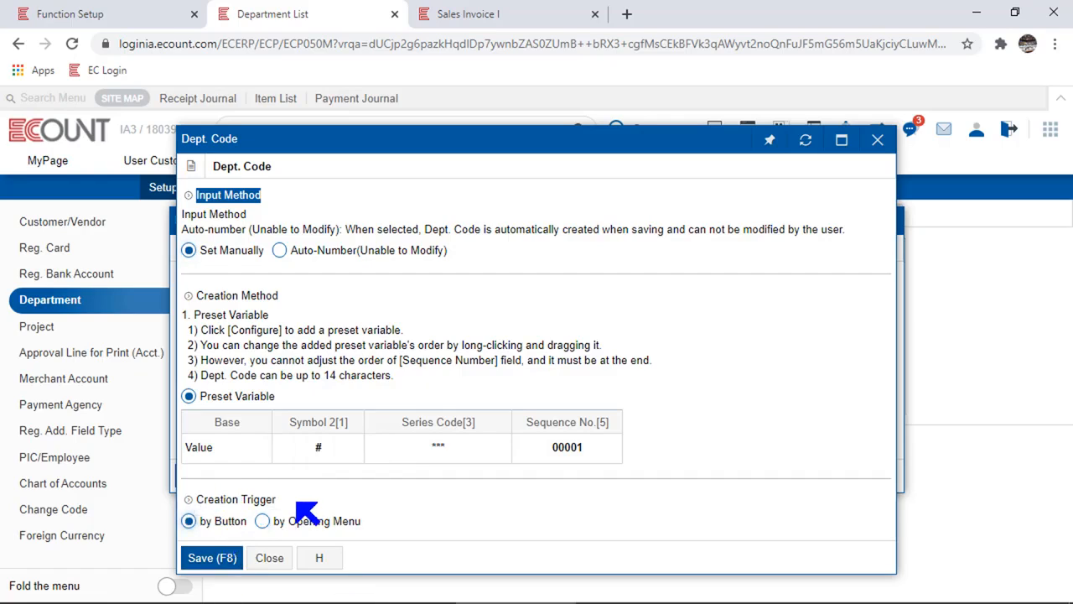
pyautogui.click(214, 557)
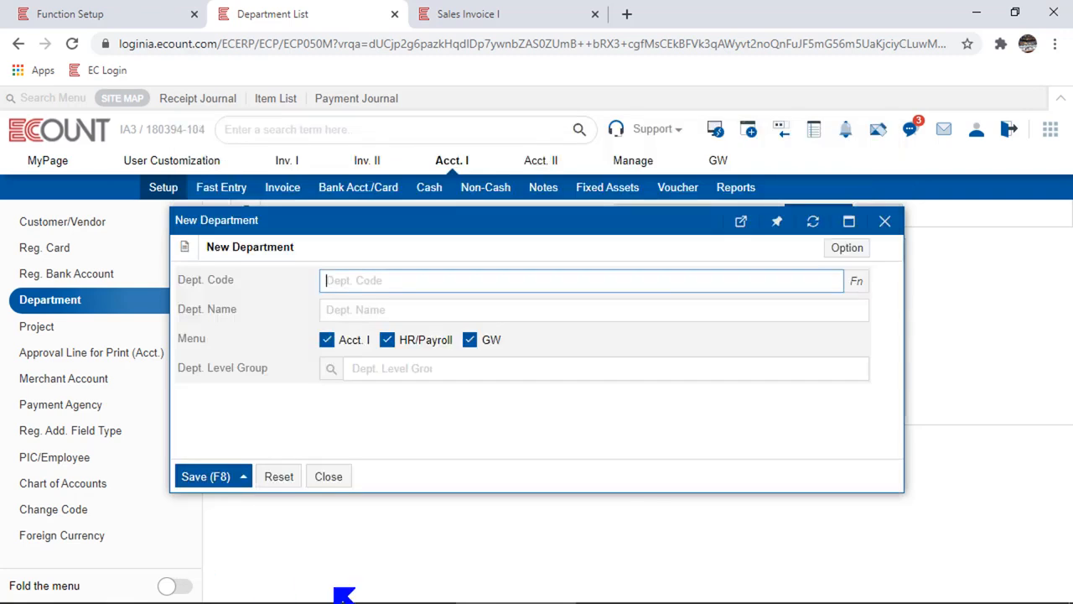
# Reopen the New Department form and generate a new department code using series code ABC.
pyautogui.click(884, 220)
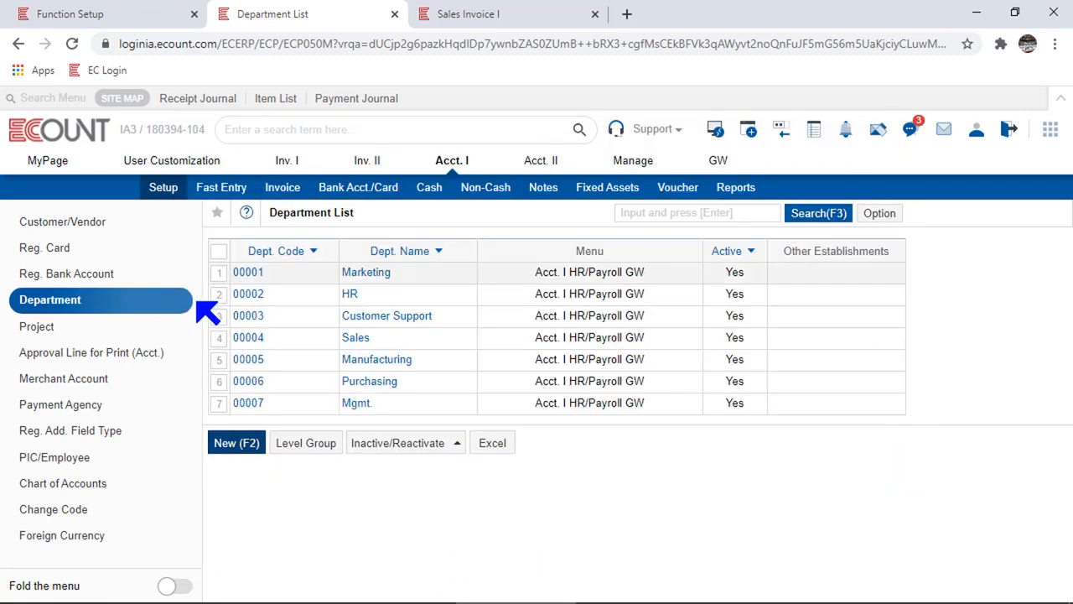
pyautogui.click(227, 444)
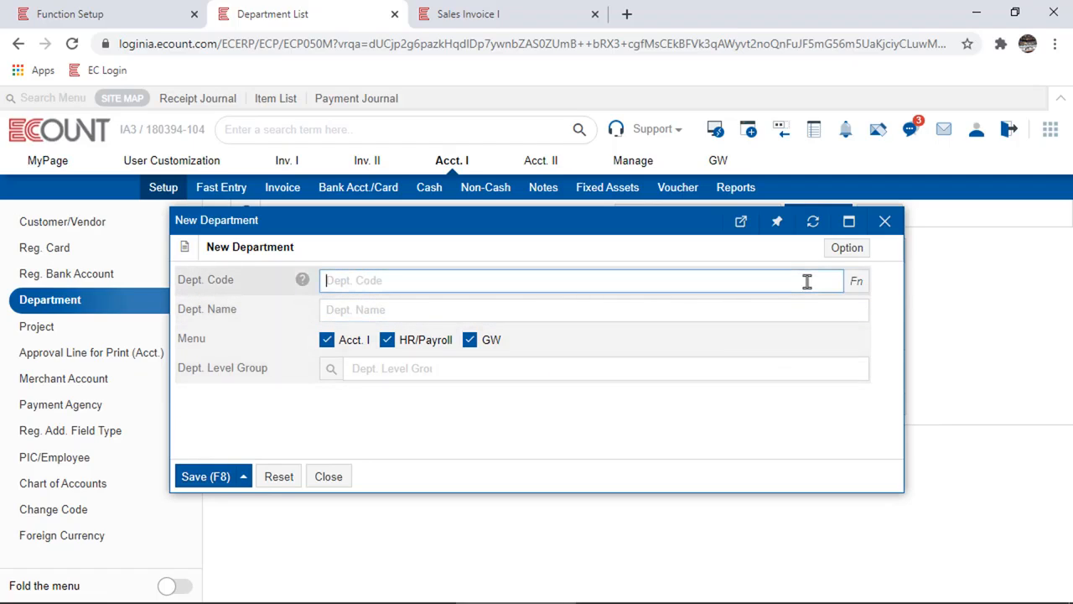
pyautogui.click(856, 281)
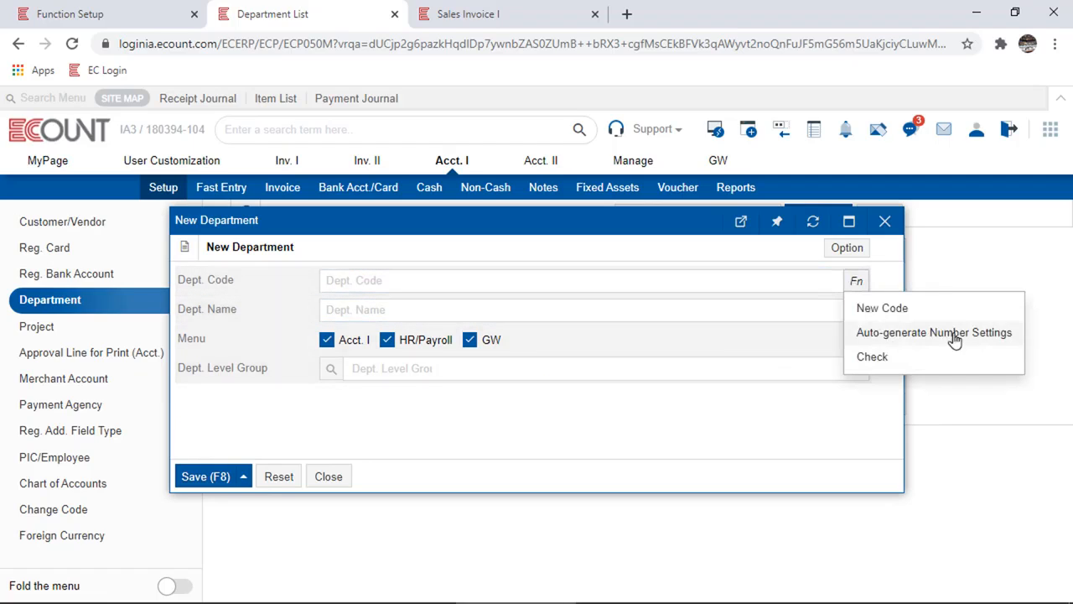
pyautogui.click(972, 312)
pyautogui.click(505, 312)
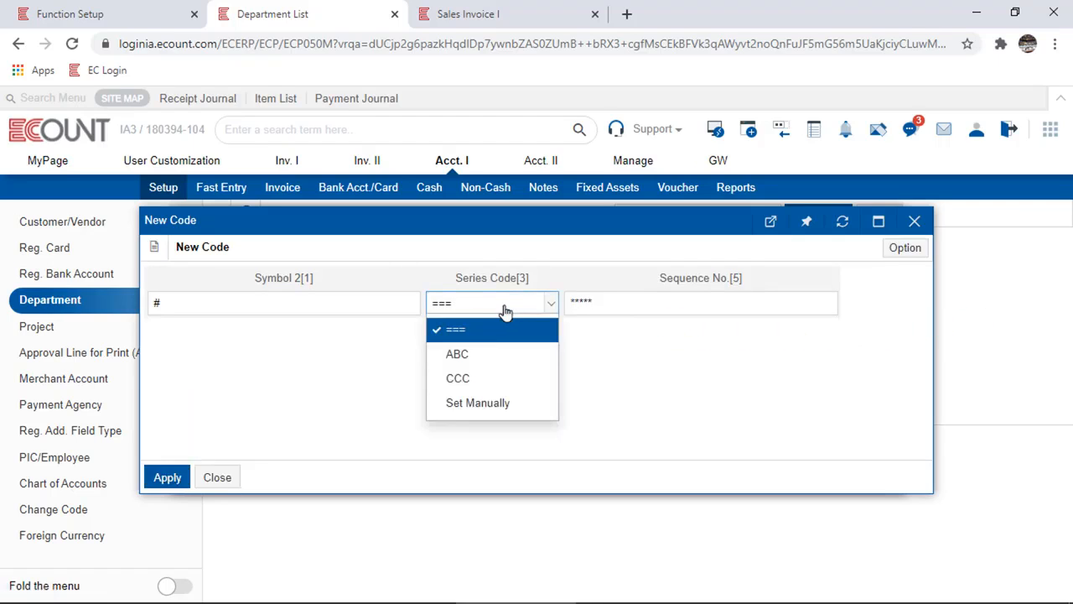
pyautogui.click(457, 355)
pyautogui.click(165, 477)
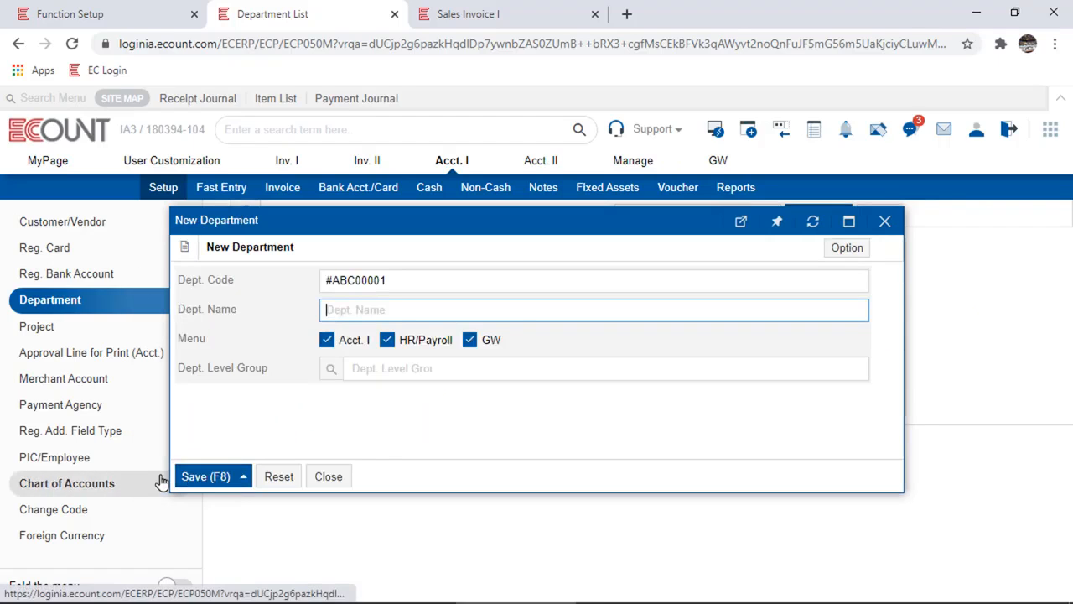
pyautogui.click(430, 256)
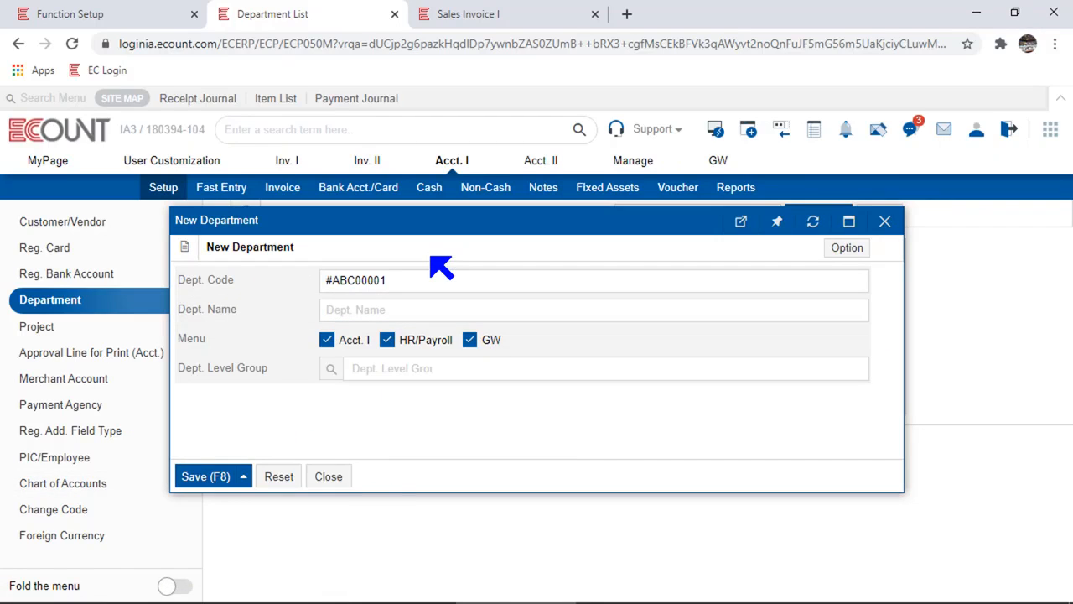
# Reopen the department code's auto-generate number settings and set the creation trigger to by Opening Menu.
pyautogui.click(757, 285)
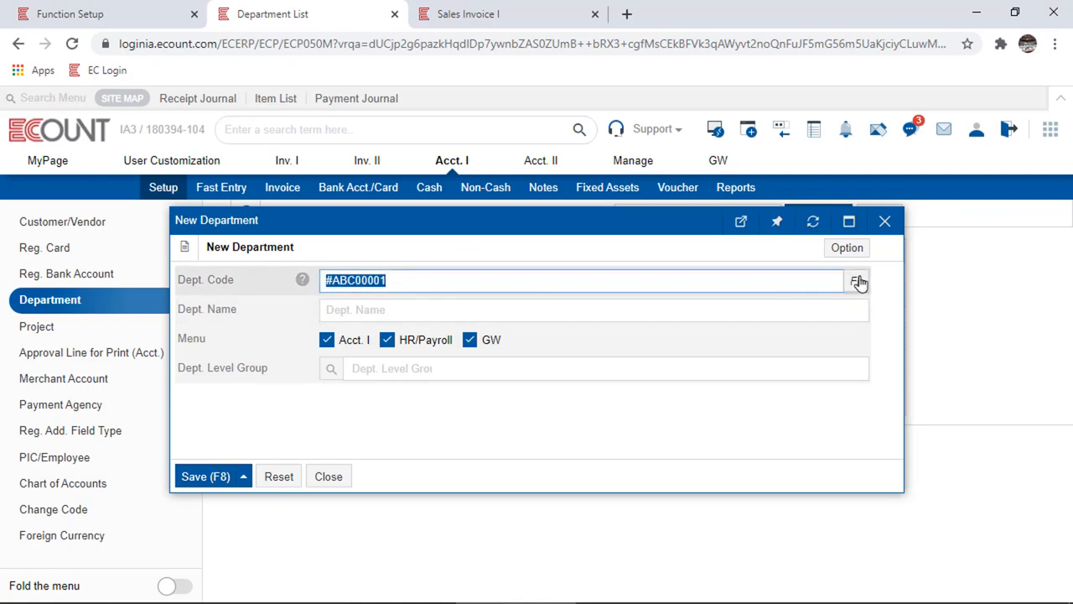
pyautogui.click(856, 281)
pyautogui.click(982, 335)
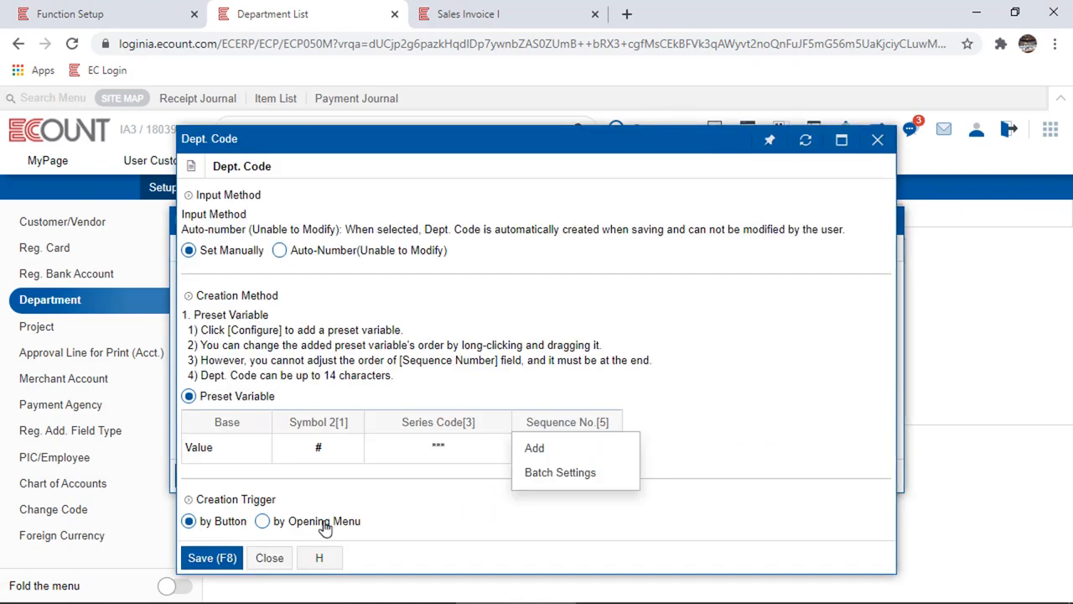
pyautogui.click(310, 521)
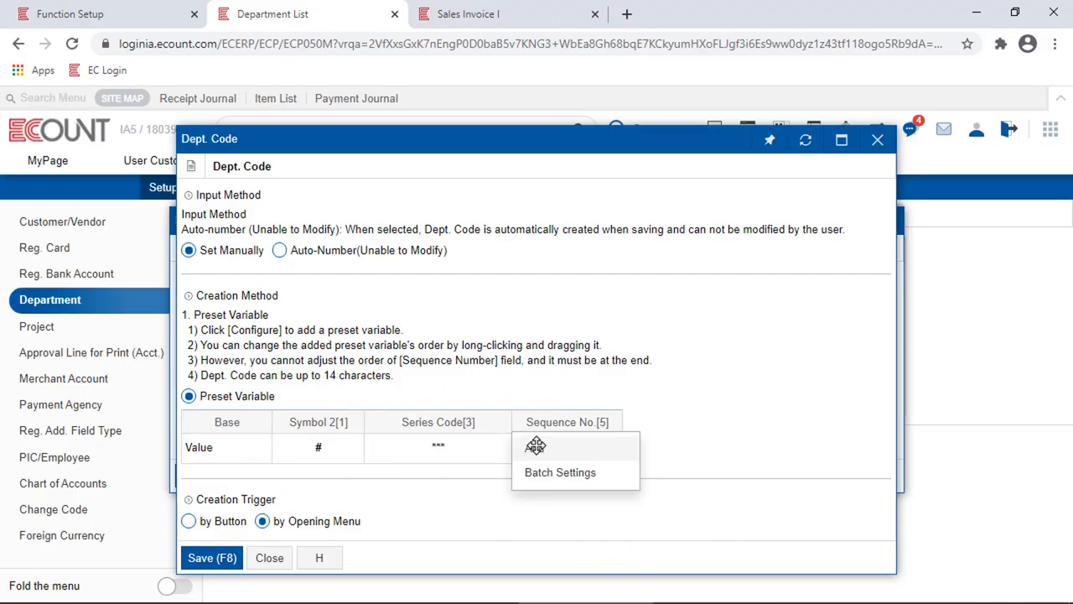
# Delete the CCC series code from the Series Code settings reached through the preset variables' batch settings.
pyautogui.moveTo(419, 445)
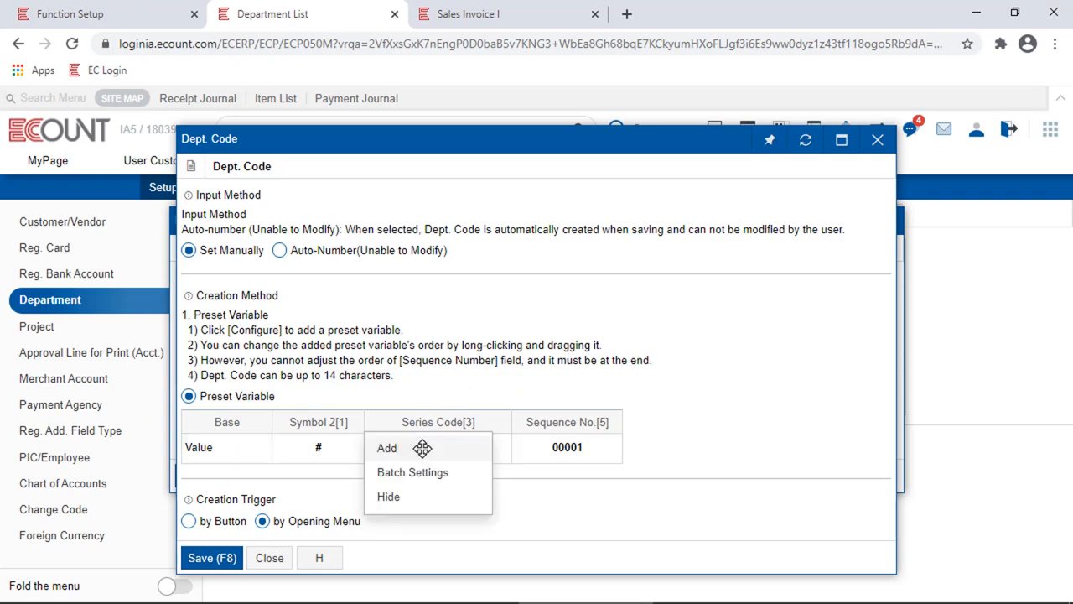
pyautogui.click(436, 472)
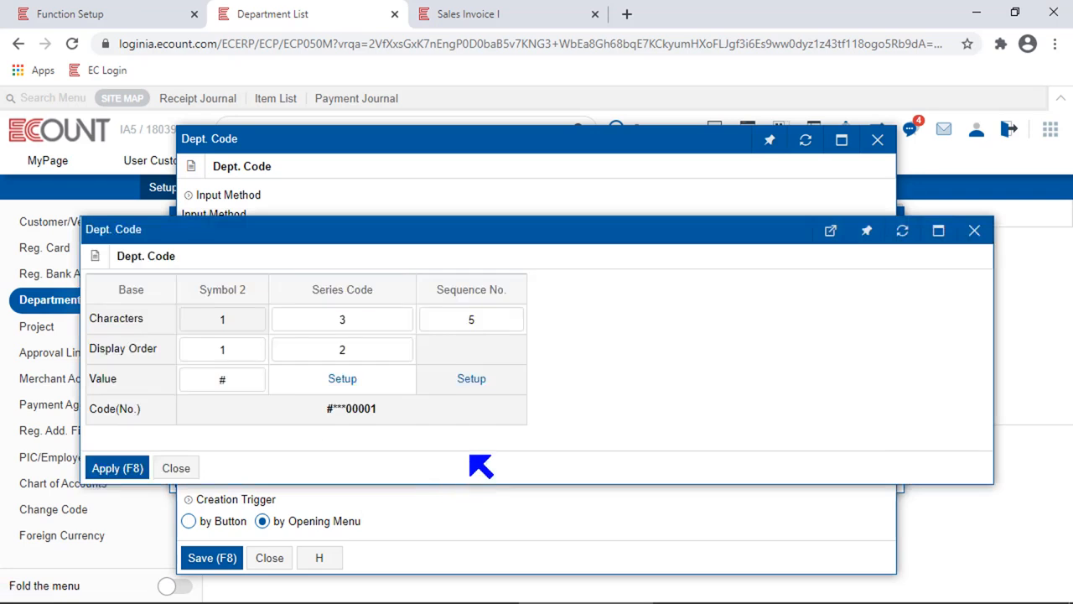
pyautogui.click(342, 378)
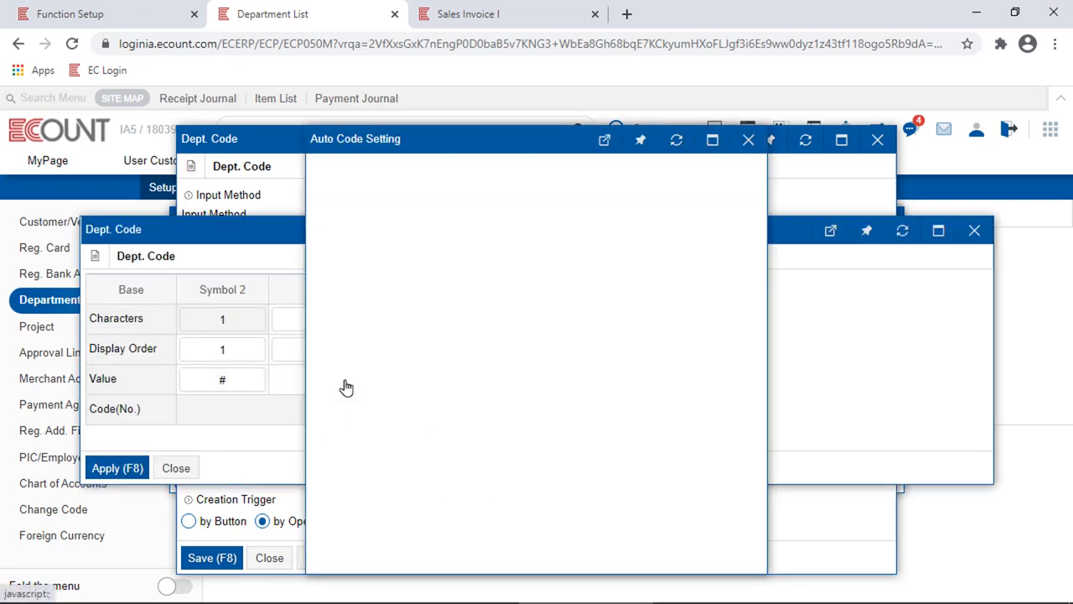
pyautogui.click(606, 322)
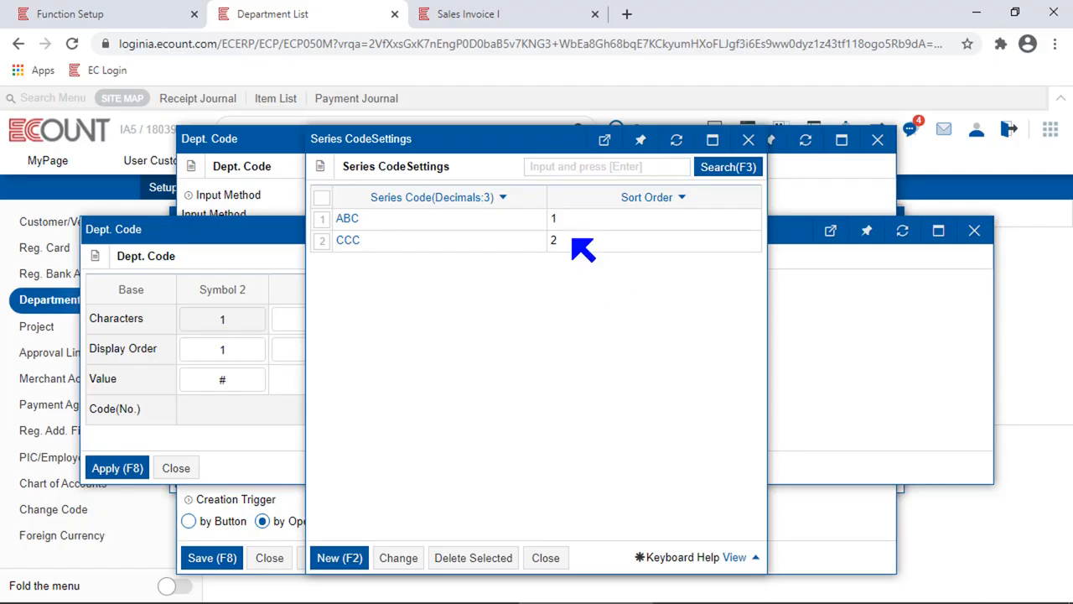
pyautogui.click(324, 243)
pyautogui.click(490, 555)
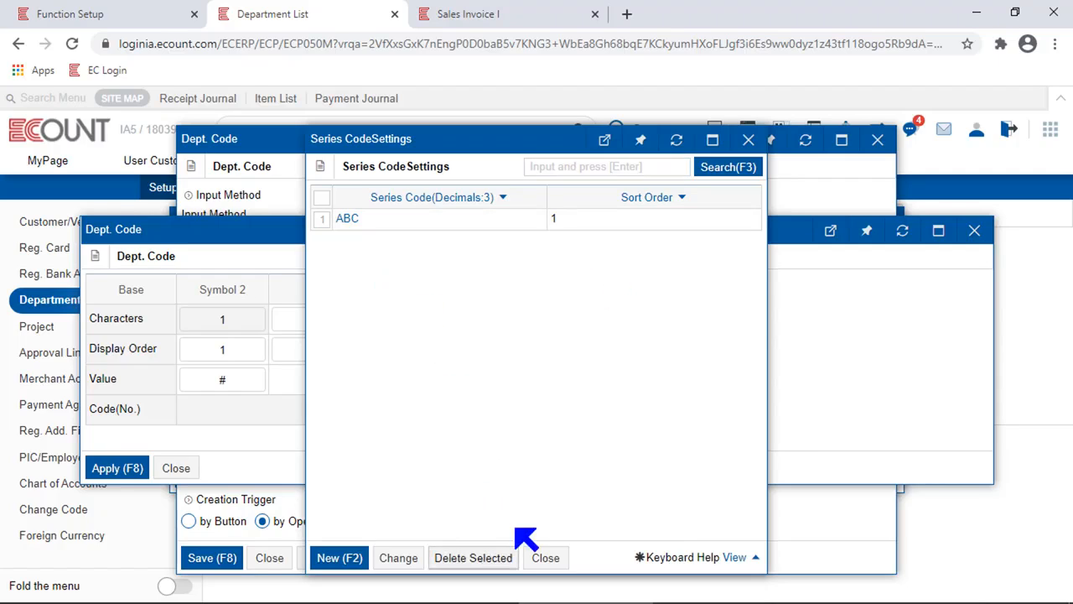
pyautogui.click(544, 563)
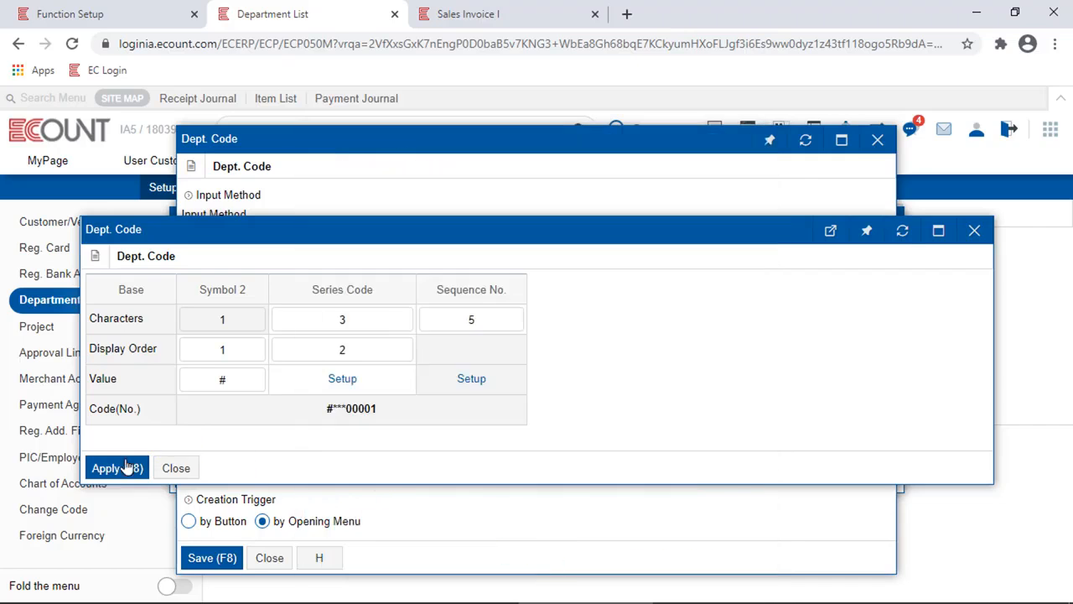
# Apply the batch settings, save the department code settings, and close the New Department form without saving a department.
pyautogui.click(126, 466)
pyautogui.click(212, 557)
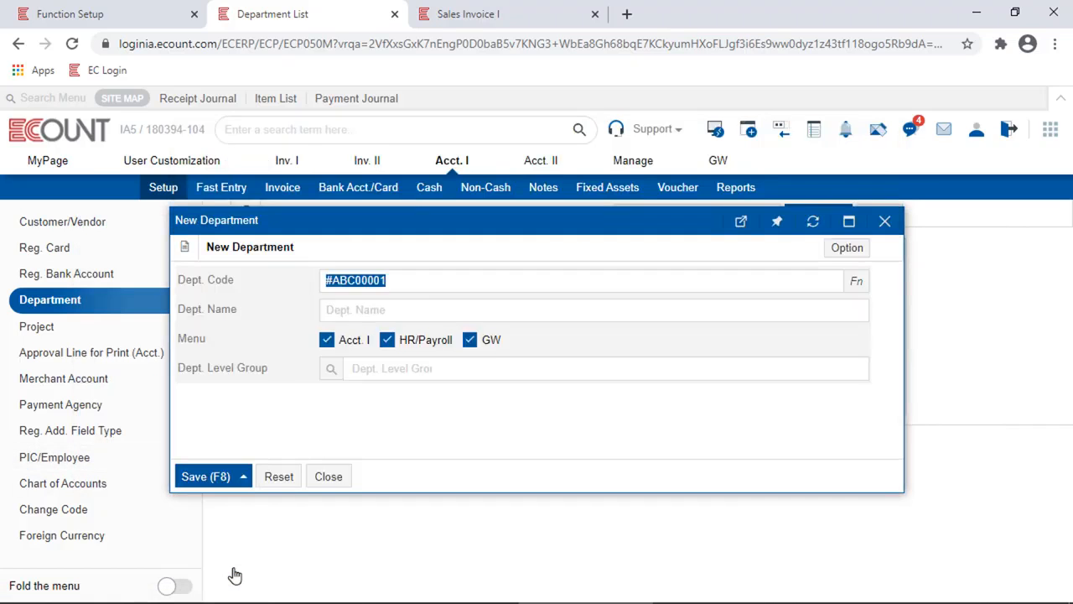
pyautogui.press('Escape')
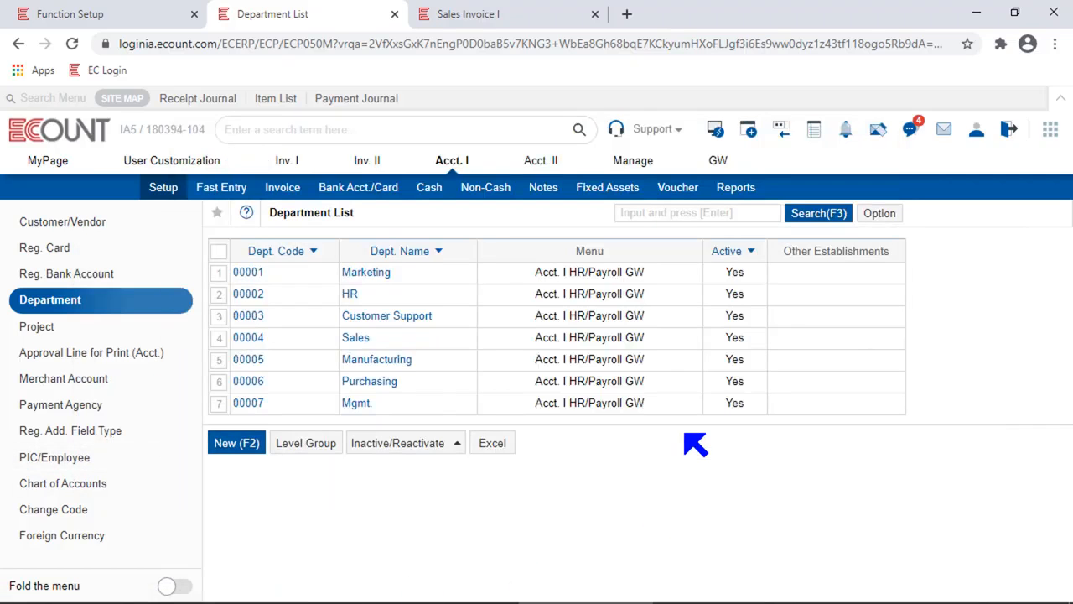
# Open the New Department form and generate a new department code with the series code set manually to DDD.
pyautogui.click(223, 446)
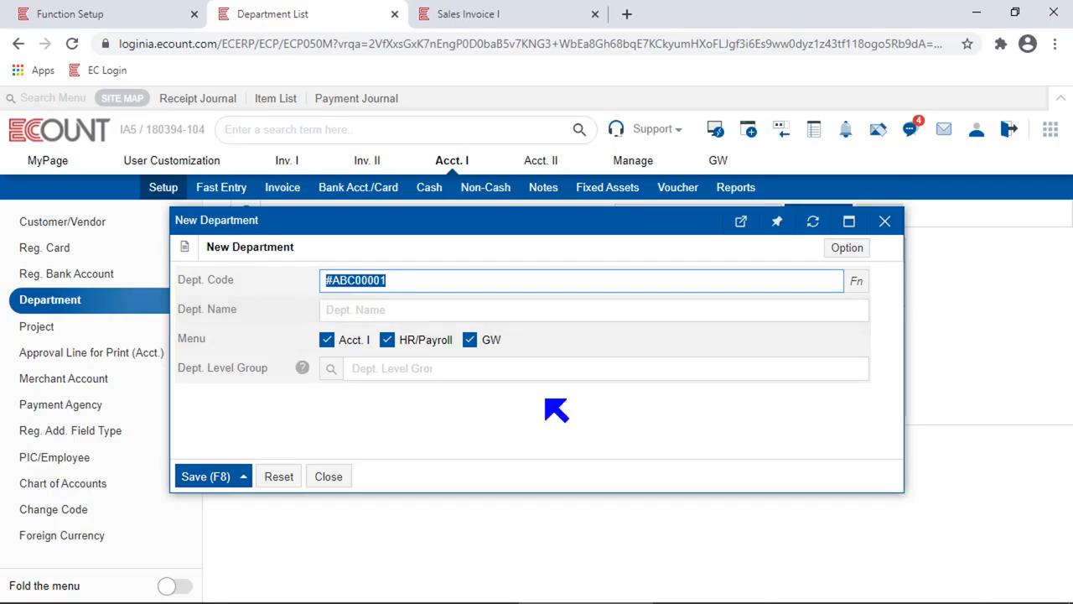
pyautogui.click(857, 282)
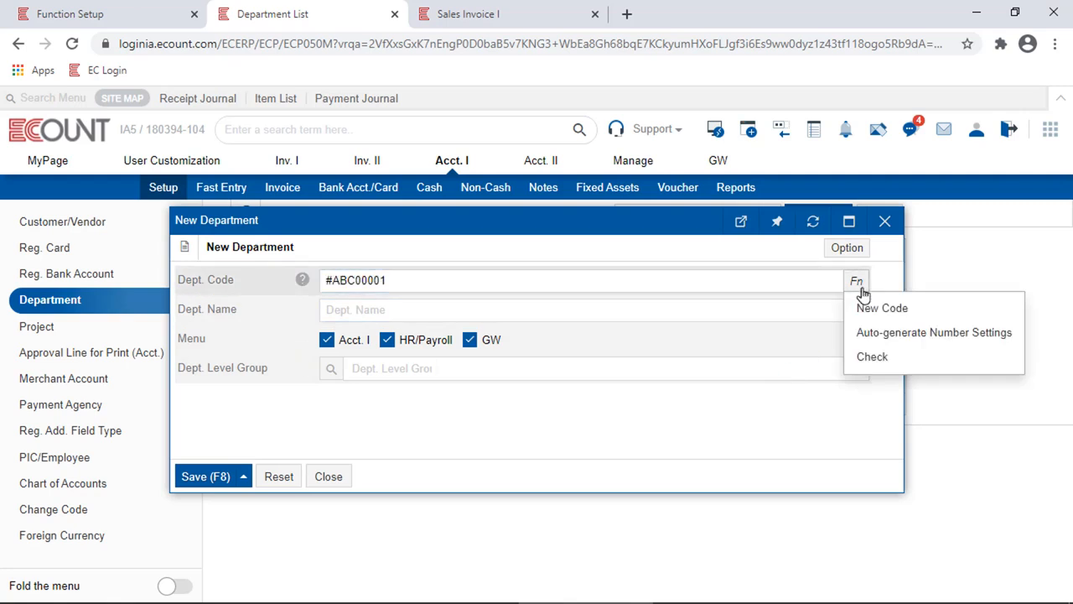
pyautogui.click(958, 315)
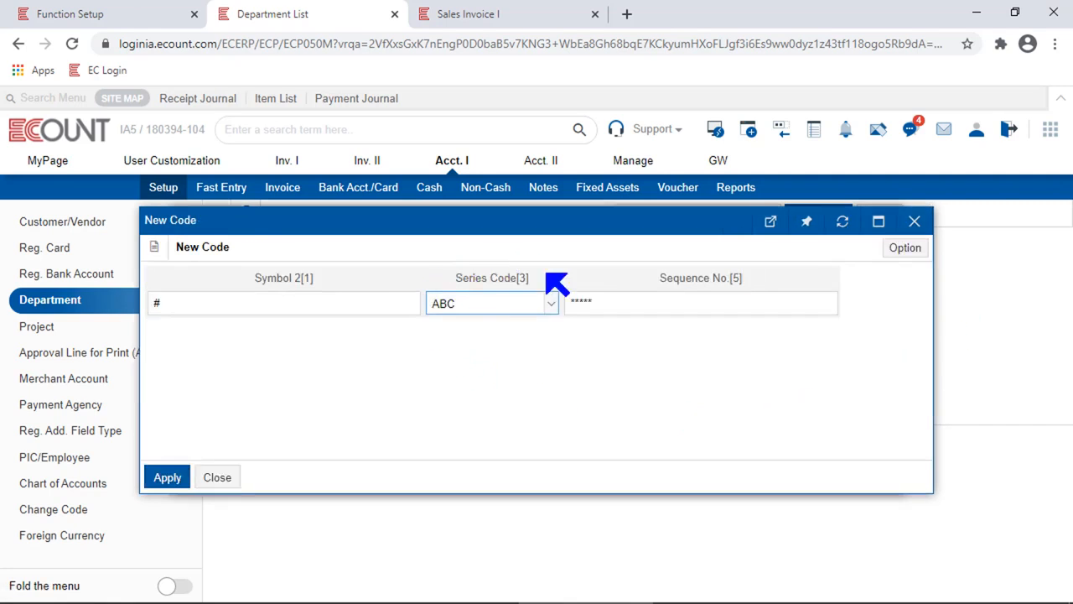
pyautogui.click(494, 311)
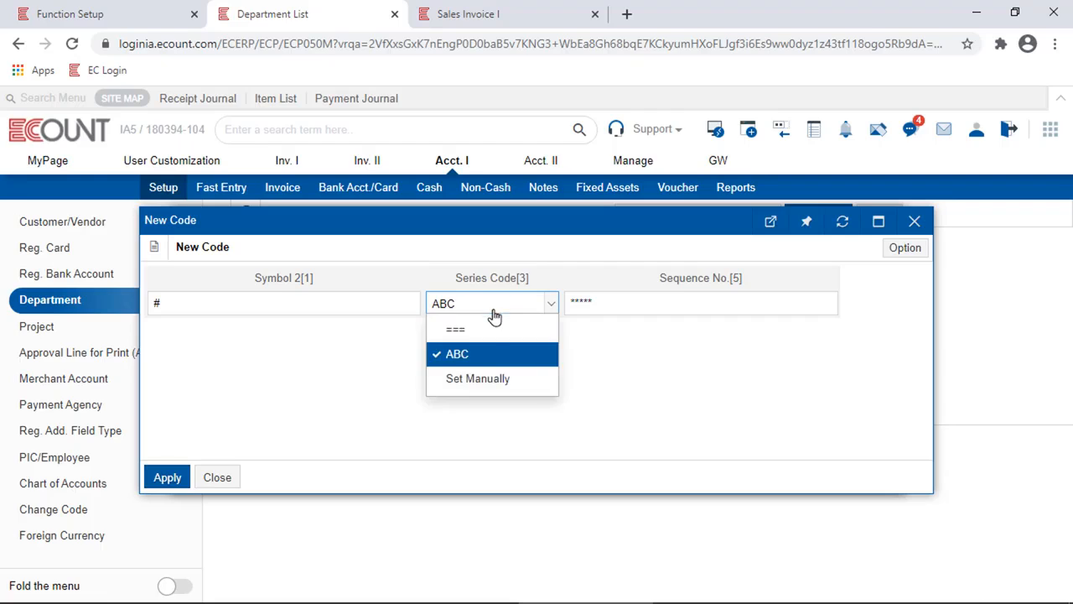
pyautogui.click(471, 379)
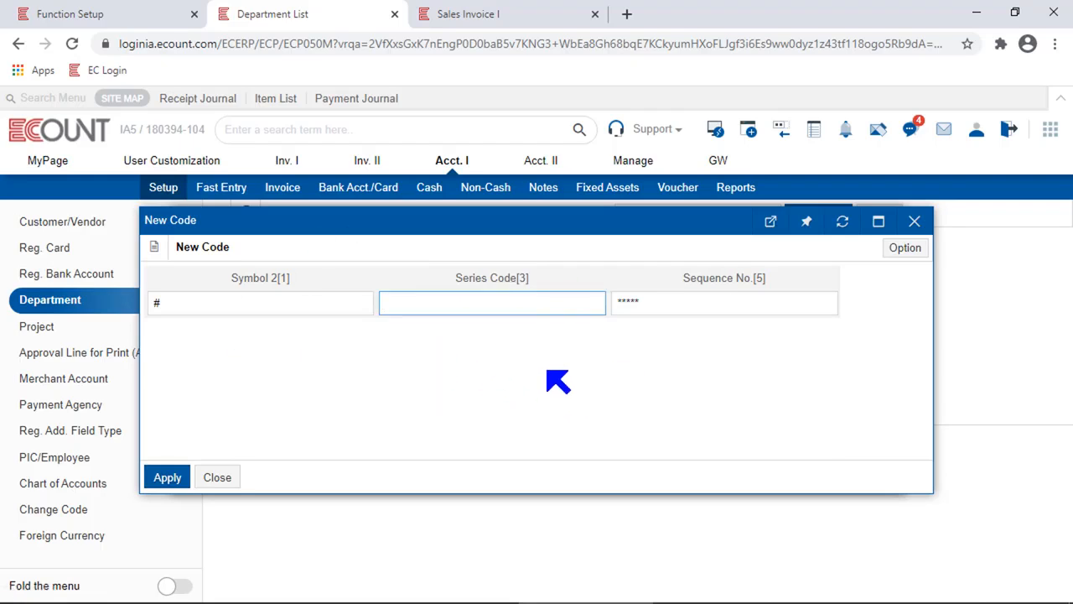
pyautogui.click(541, 310)
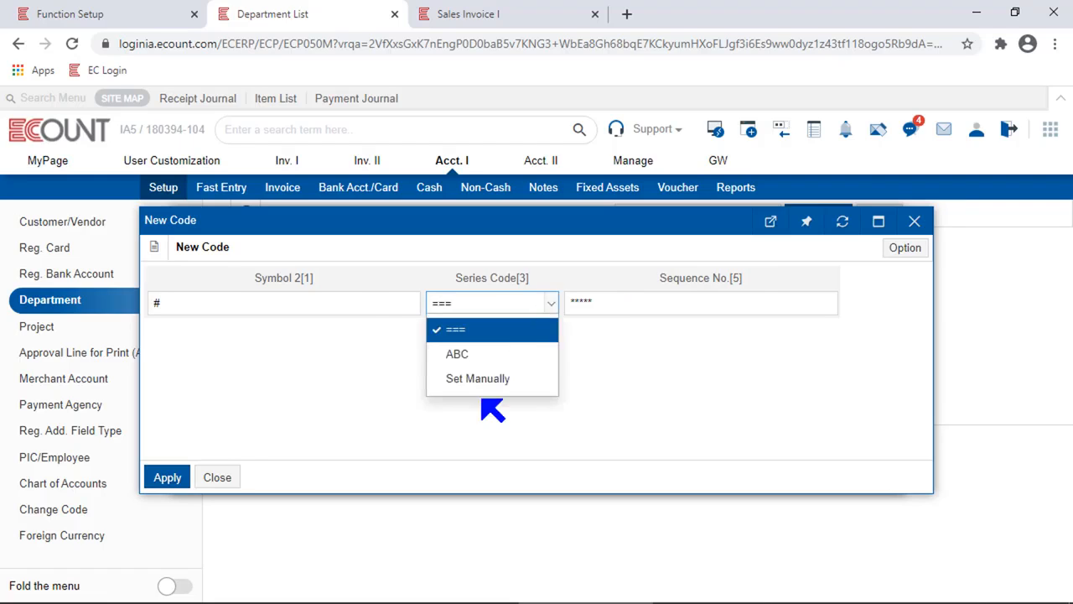
pyautogui.click(478, 378)
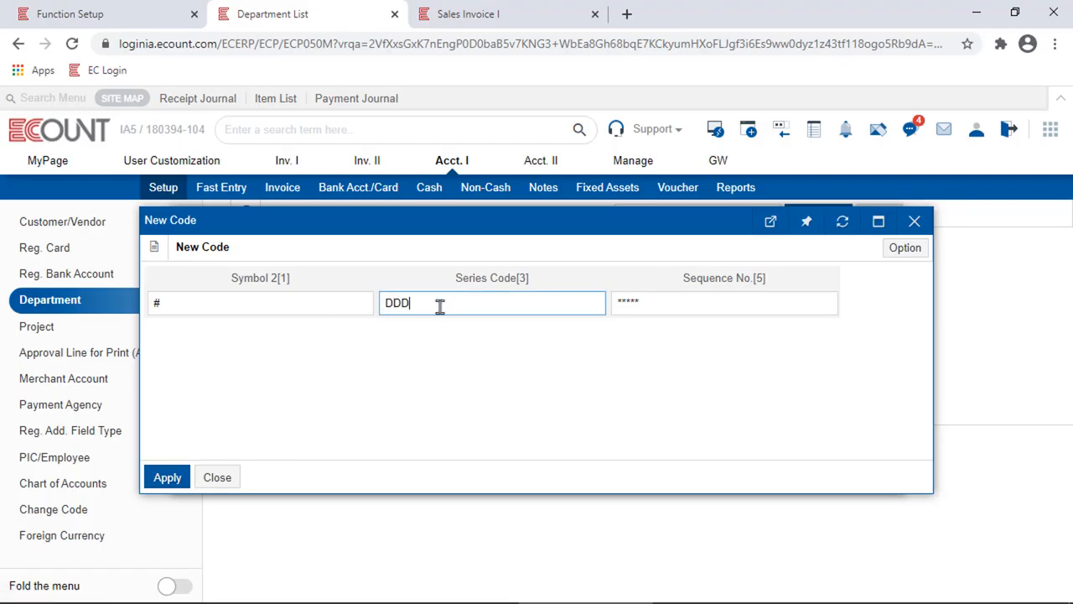
pyautogui.click(183, 478)
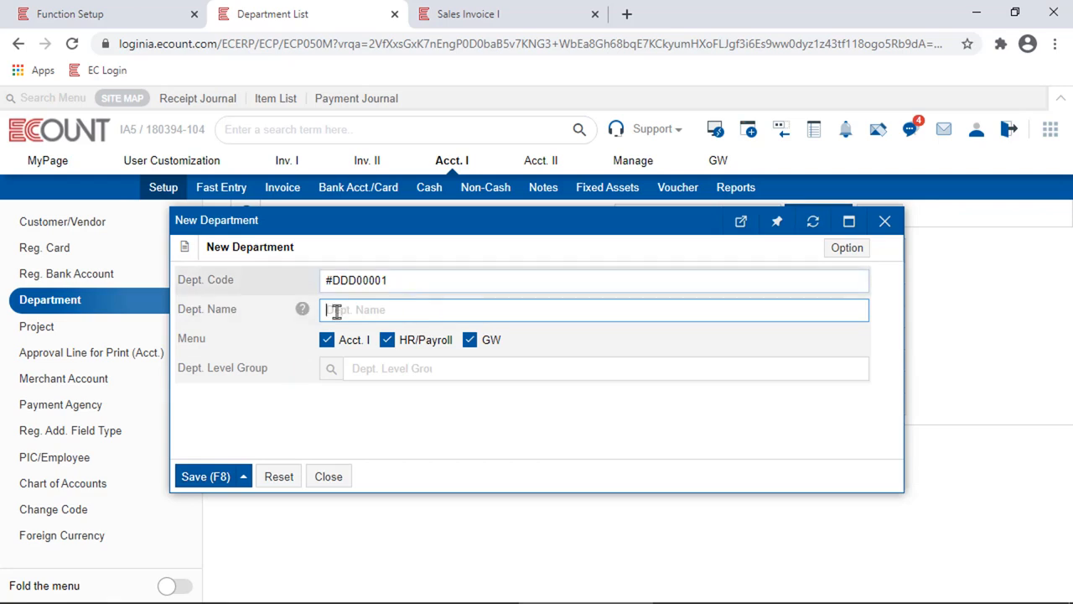
pyautogui.click(513, 257)
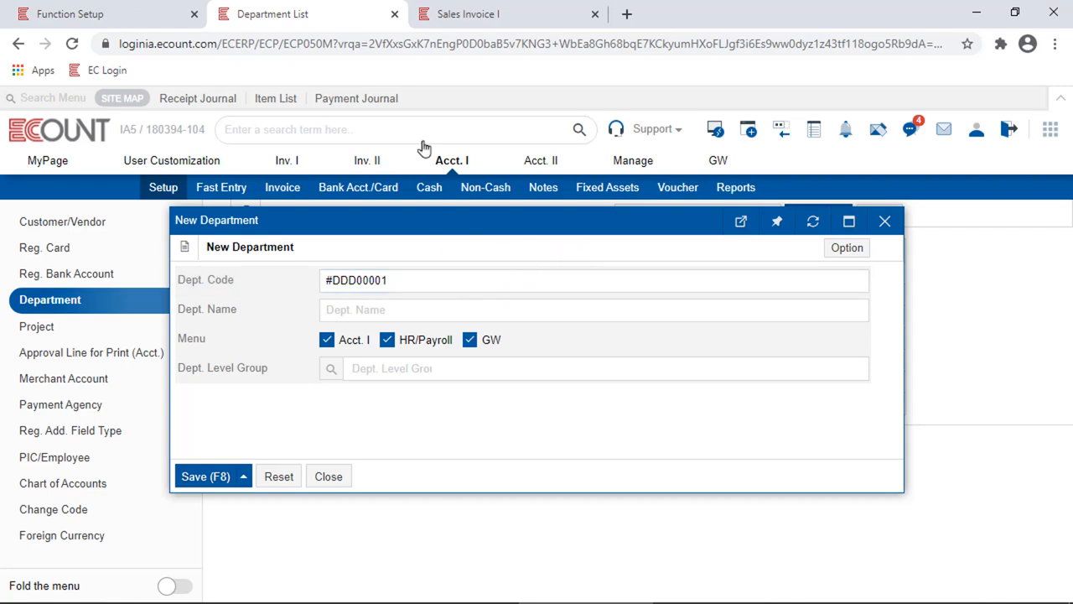
# Open the Tracking No. (Receivable) settings in Function Setup, try the Random No. creation method, and switch back to Preset Variable.
pyautogui.click(72, 3)
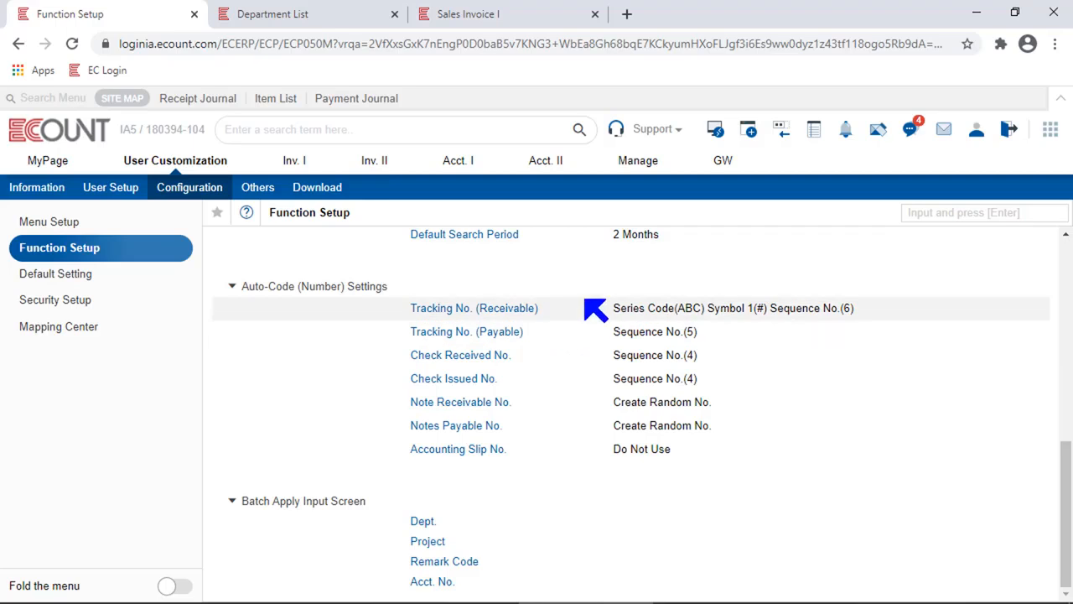
pyautogui.click(511, 310)
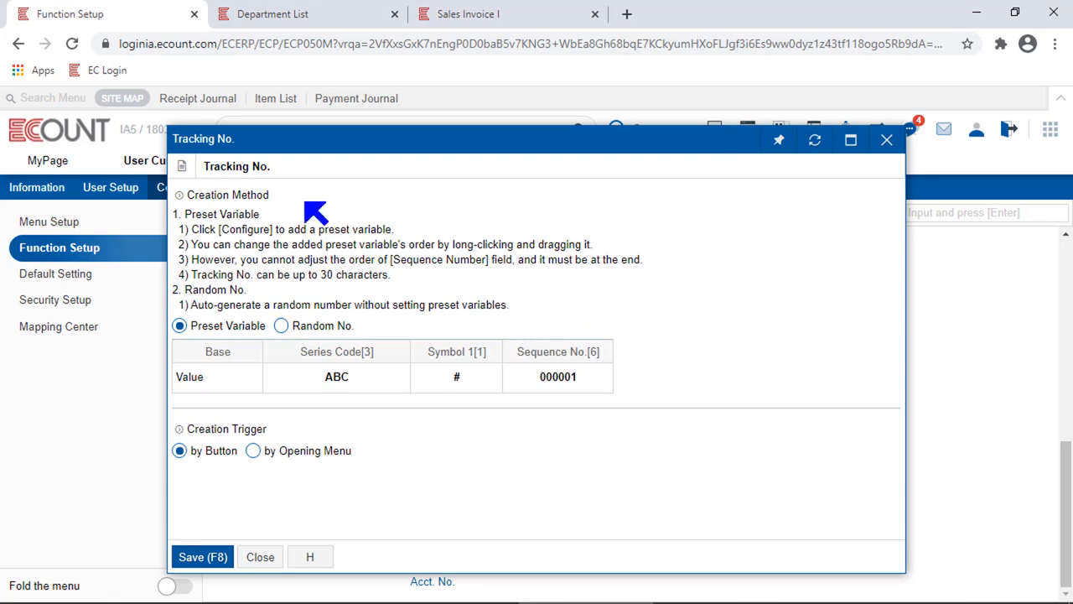
pyautogui.moveTo(173, 215); pyautogui.dragTo(191, 216)
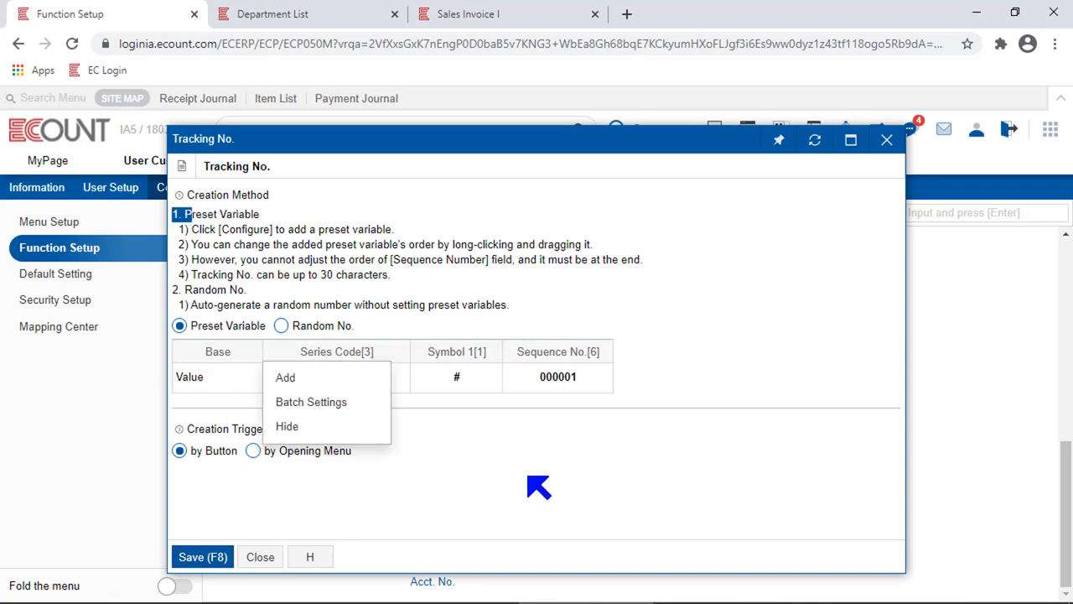
pyautogui.click(528, 476)
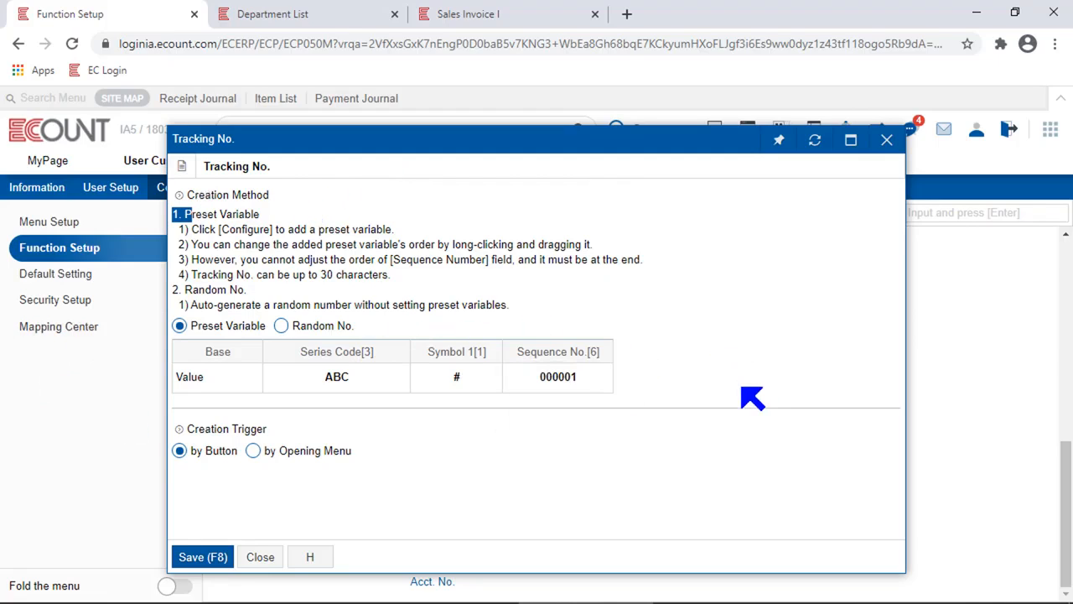
pyautogui.click(328, 330)
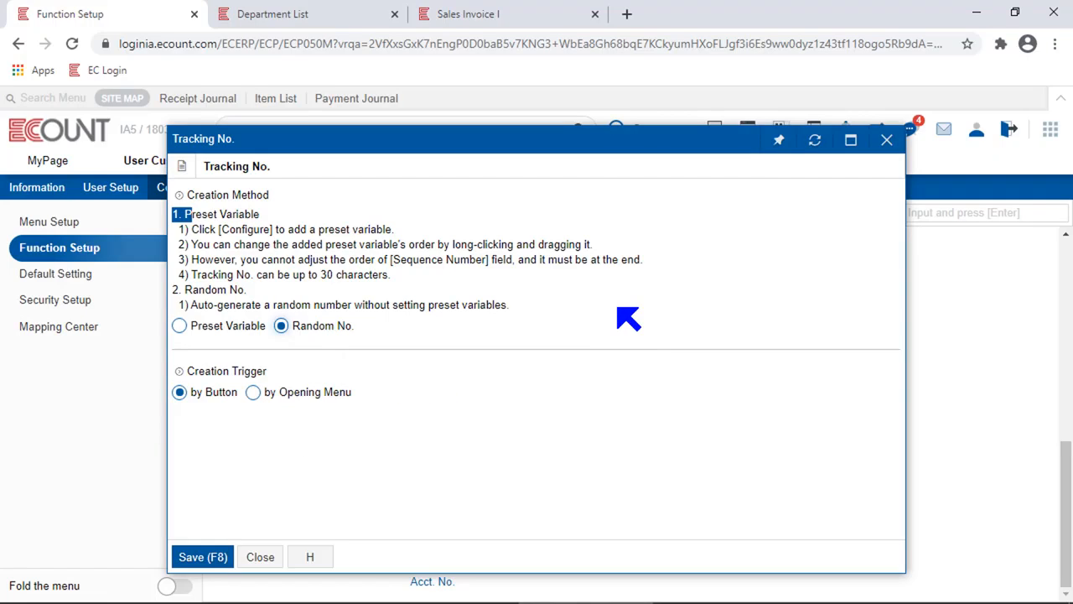
pyautogui.moveTo(511, 306); pyautogui.dragTo(460, 310)
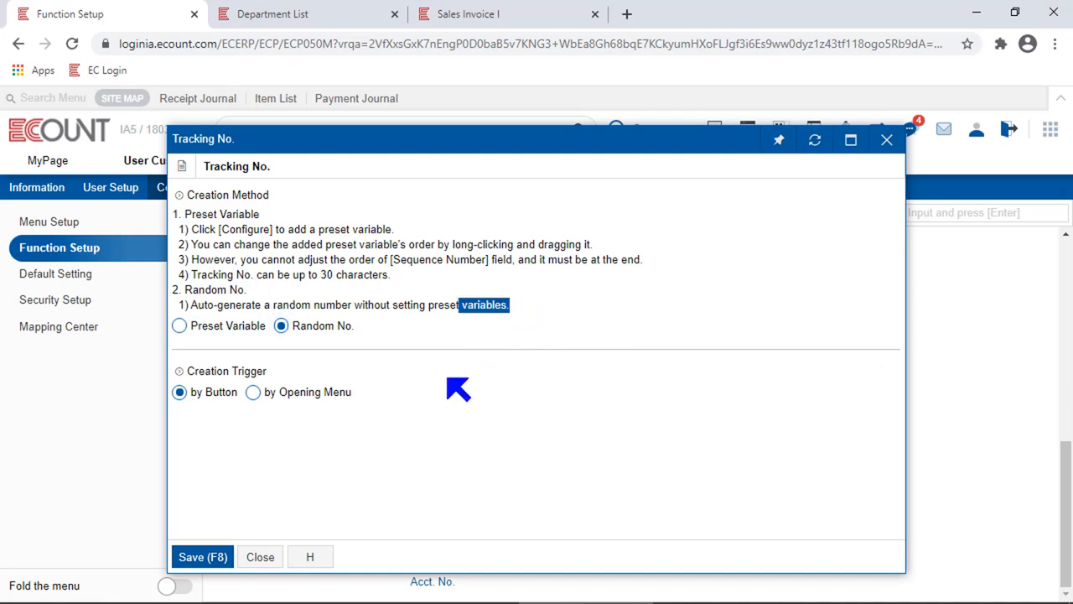
pyautogui.click(222, 334)
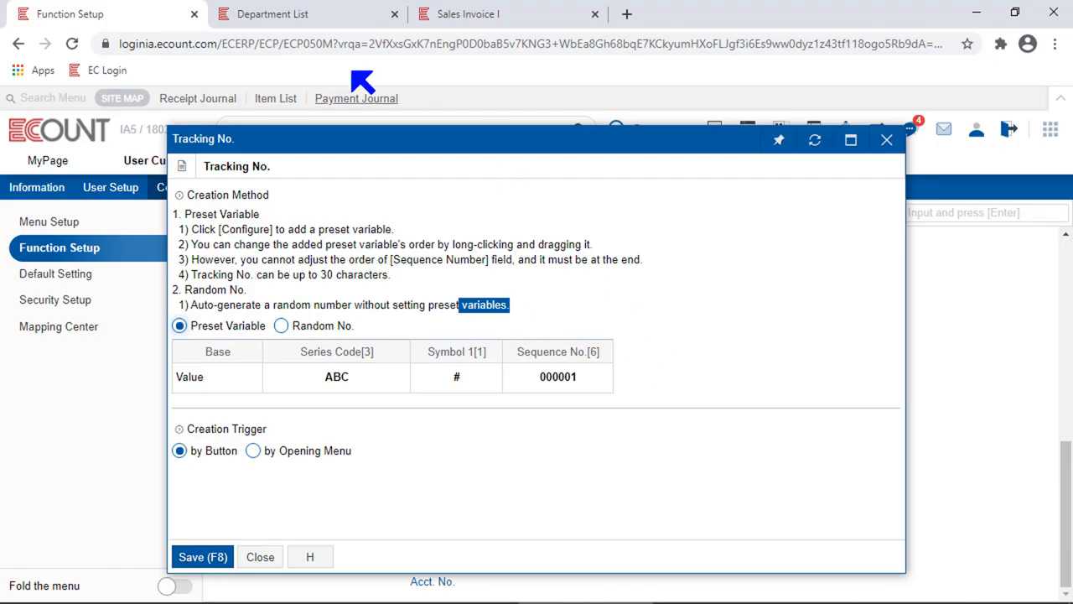
# Check the New Department form for comparison, and save the Tracking No. settings with the creation trigger by Button.
pyautogui.click(321, 10)
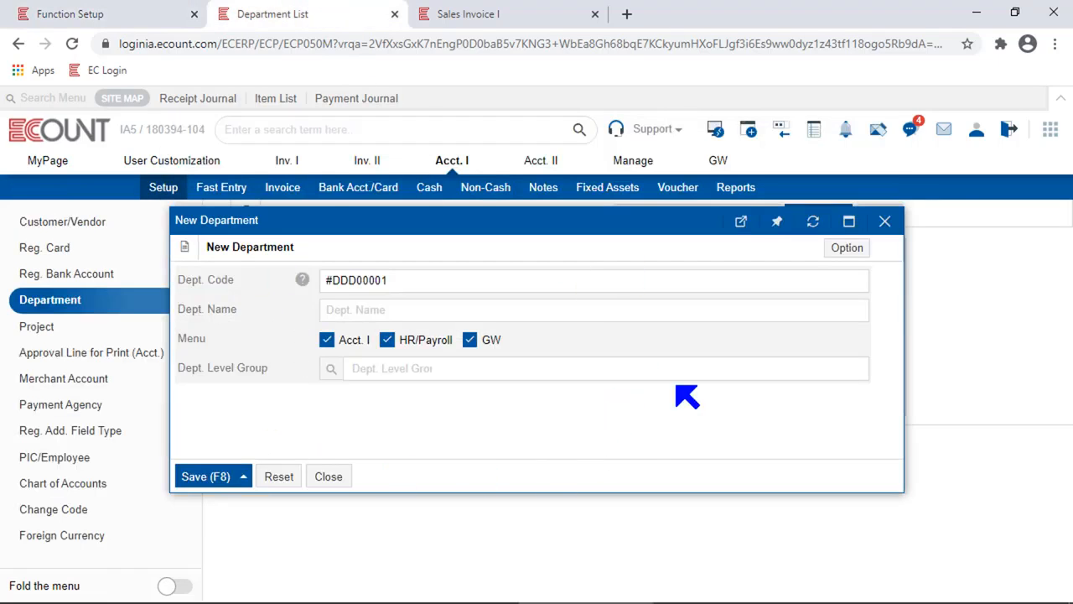
pyautogui.click(43, 8)
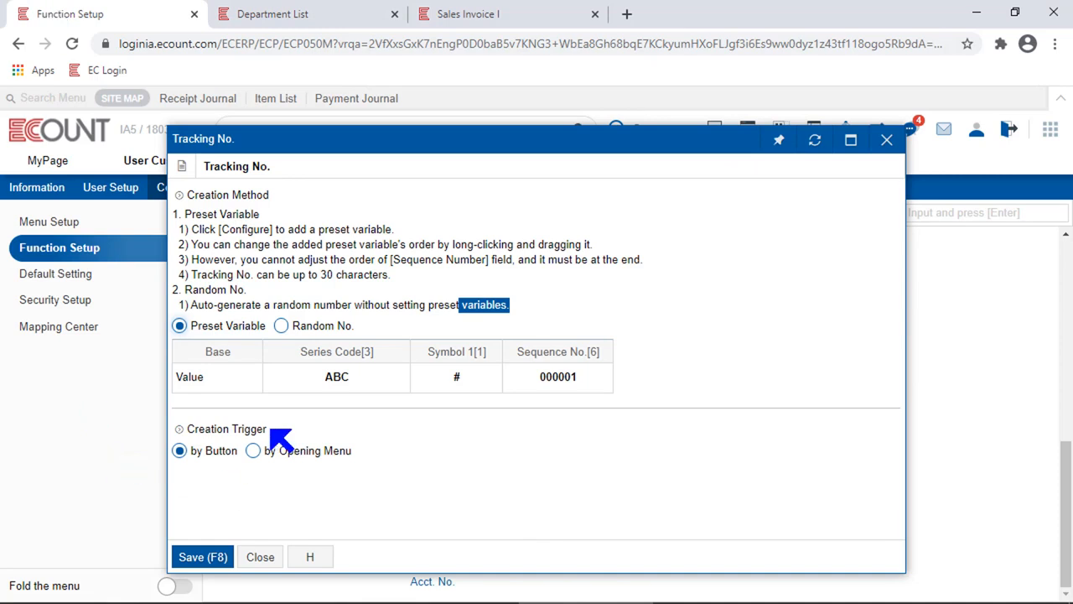
pyautogui.moveTo(277, 433); pyautogui.dragTo(179, 429)
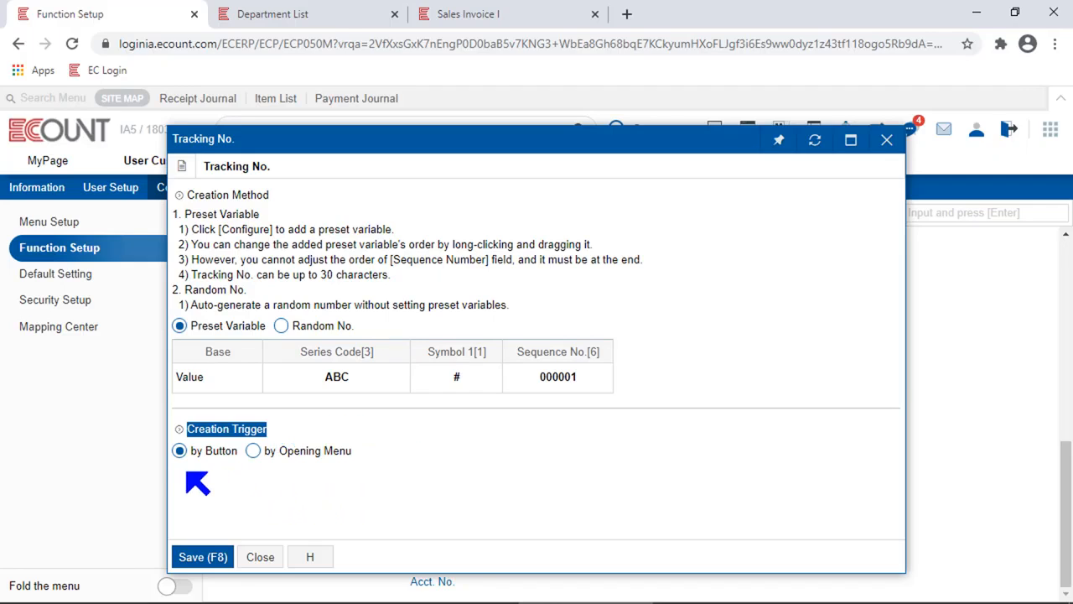
pyautogui.click(216, 557)
# Reset the Sales Invoice I form and generate a tracking number for its deposit account using series code ABC.
pyautogui.click(478, 15)
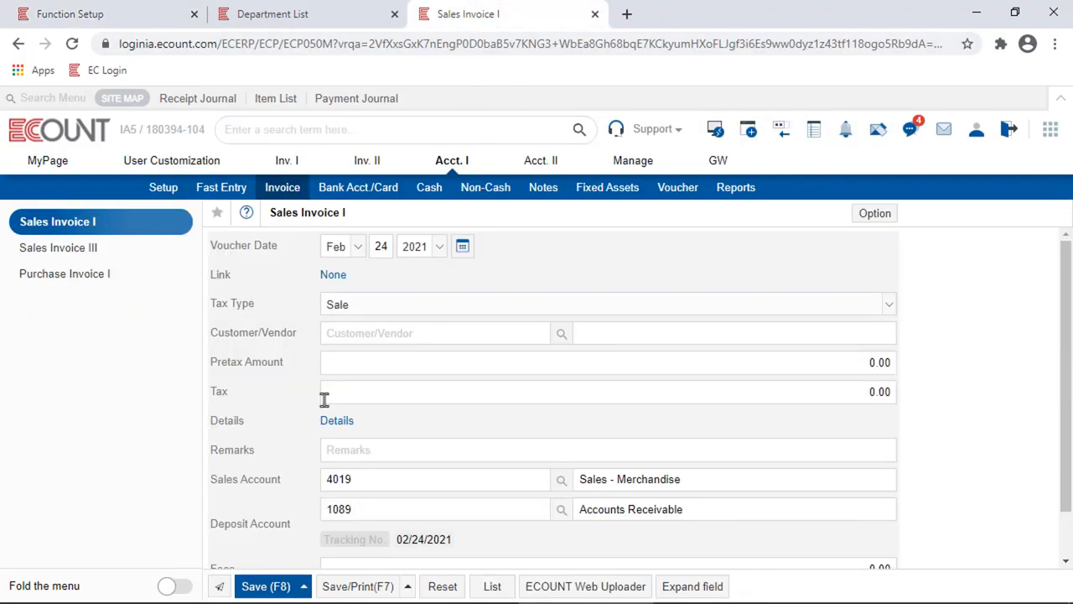
pyautogui.click(453, 594)
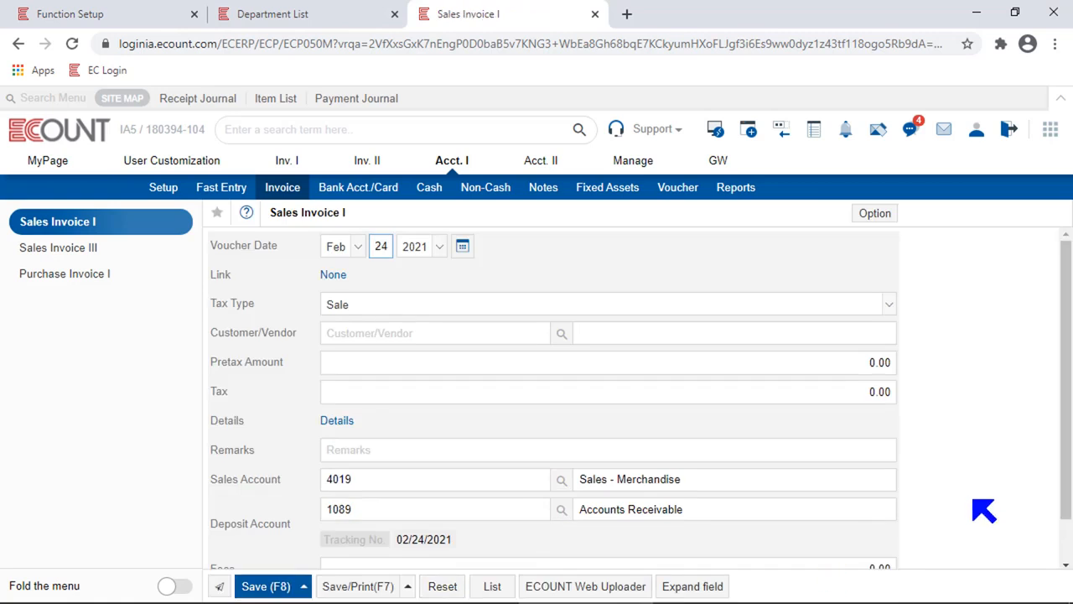
pyautogui.scroll(-1, 382, 246)
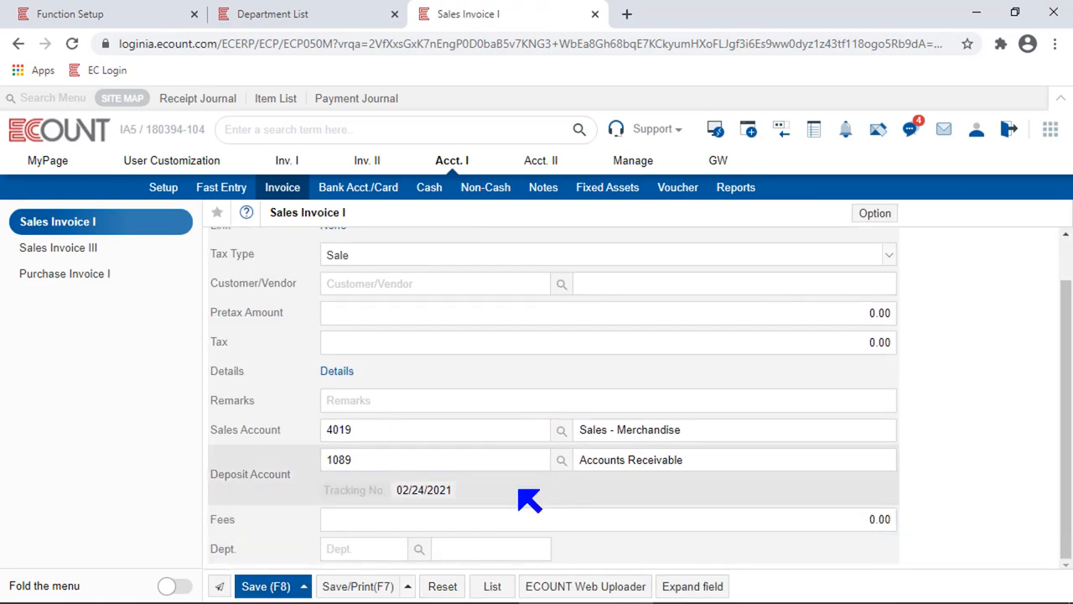
pyautogui.click(427, 491)
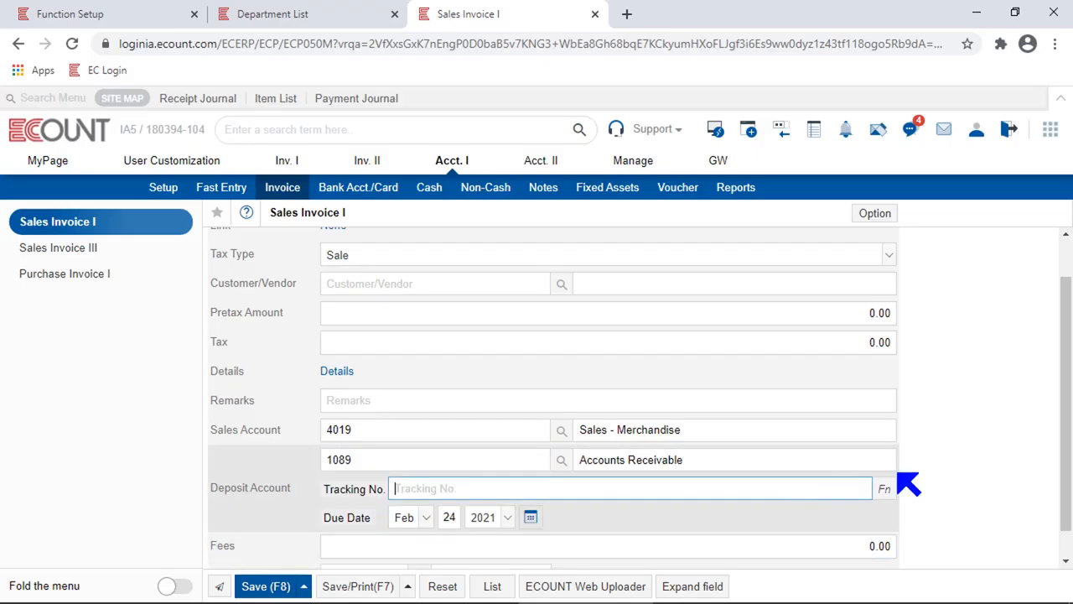
pyautogui.click(882, 491)
pyautogui.click(908, 516)
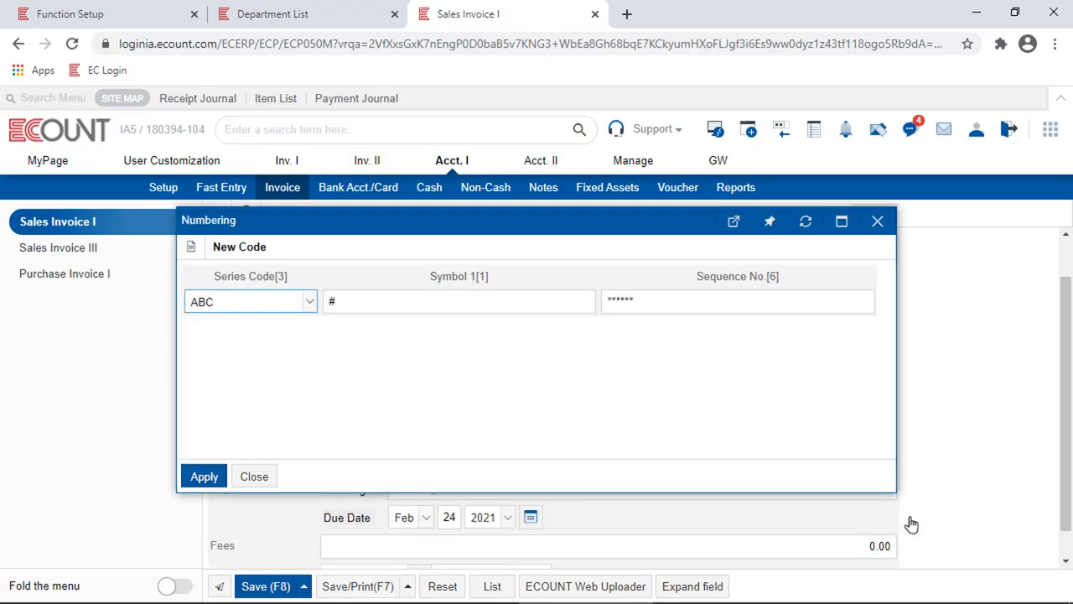
pyautogui.click(204, 477)
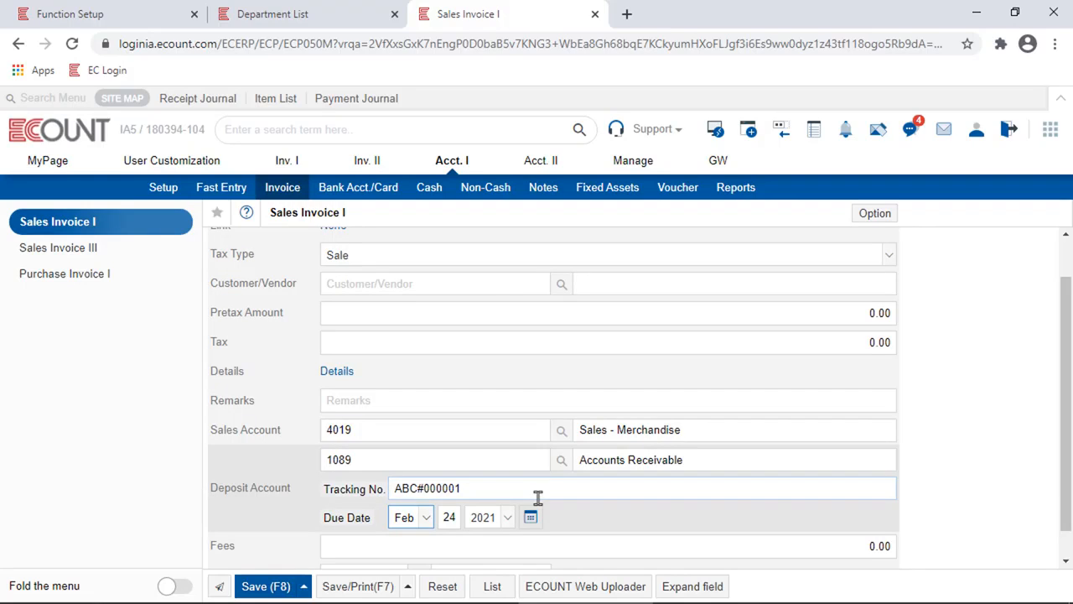
# Set the Tracking No. (Receivable) creation trigger to by Opening Menu in Function Setup and save the settings.
pyautogui.click(50, 14)
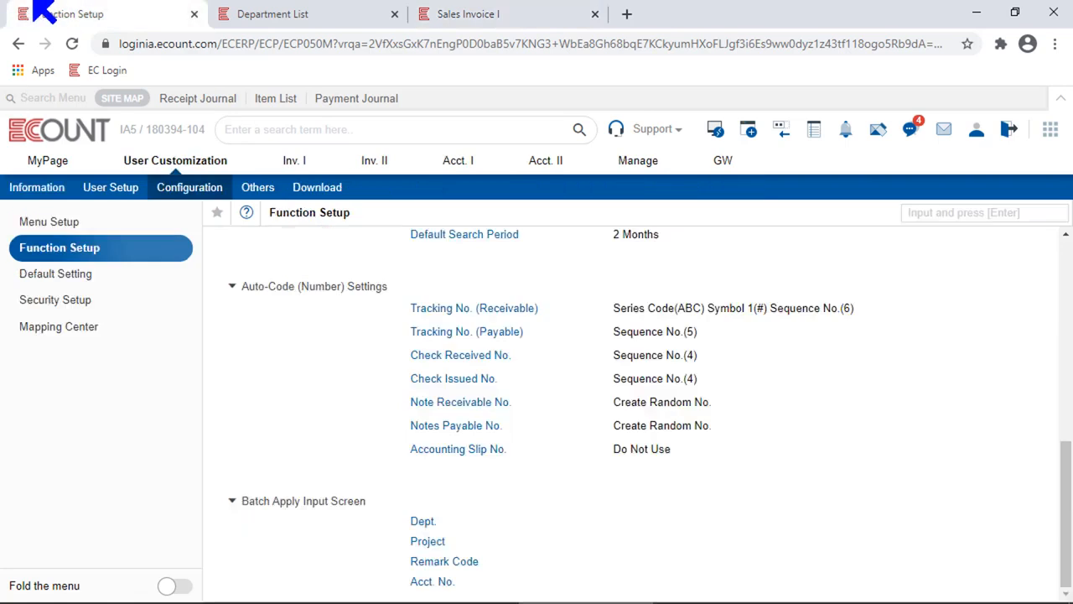
pyautogui.click(473, 309)
pyautogui.click(319, 453)
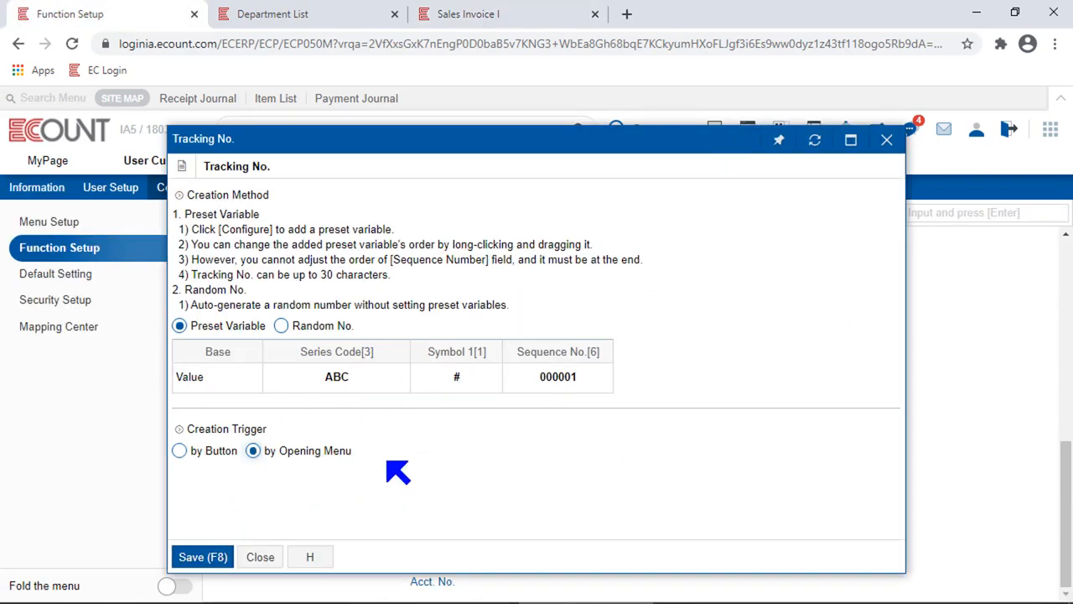
pyautogui.click(208, 556)
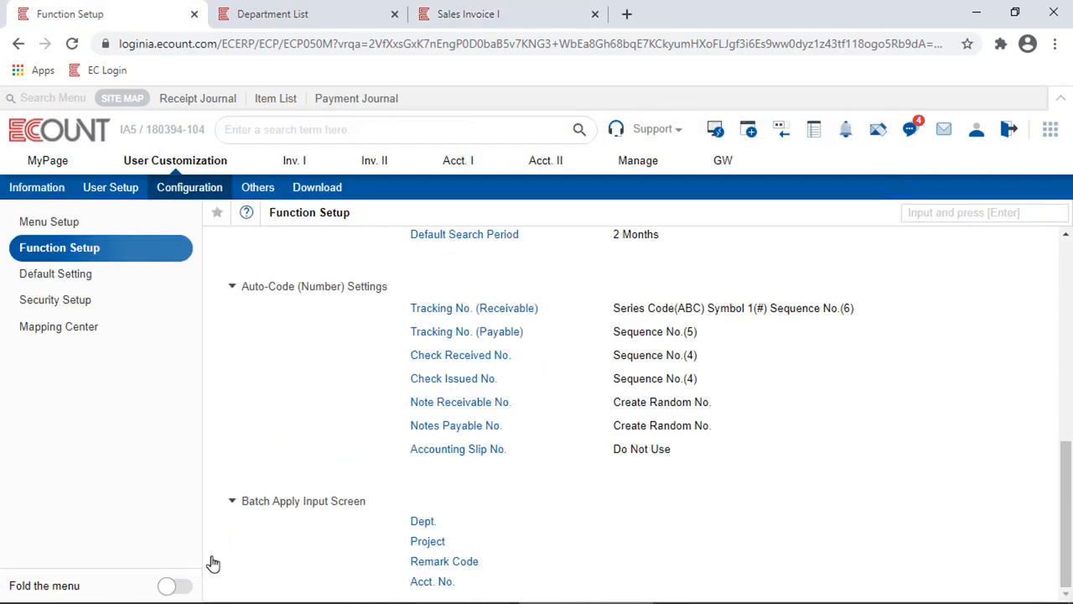
# Reset the Sales Invoice I form to test automatic tracking number creation, and return to Function Setup.
pyautogui.click(528, 12)
pyautogui.click(439, 584)
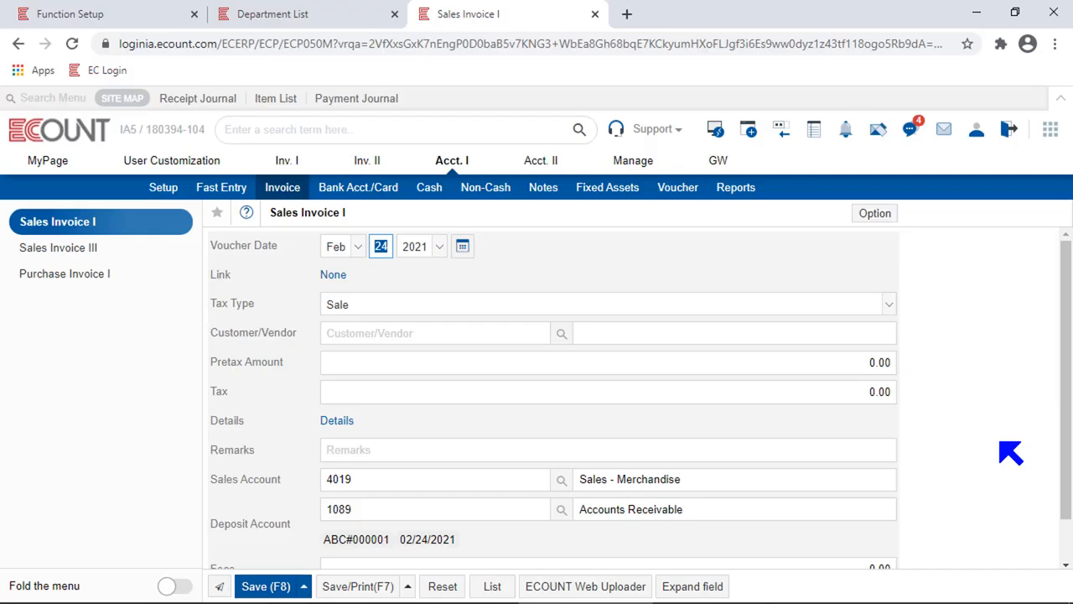
pyautogui.click(71, 20)
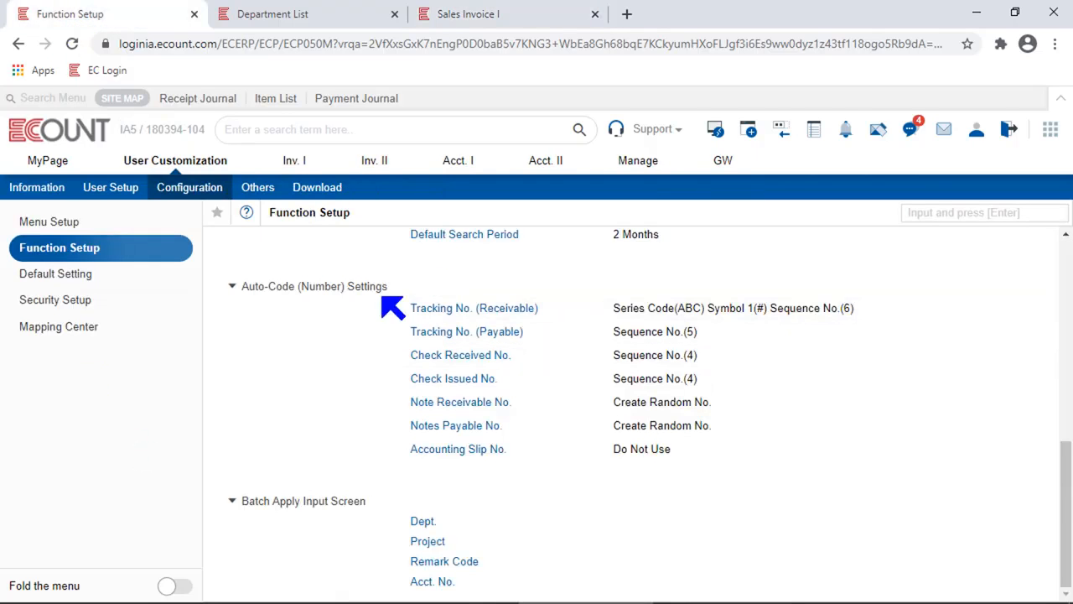